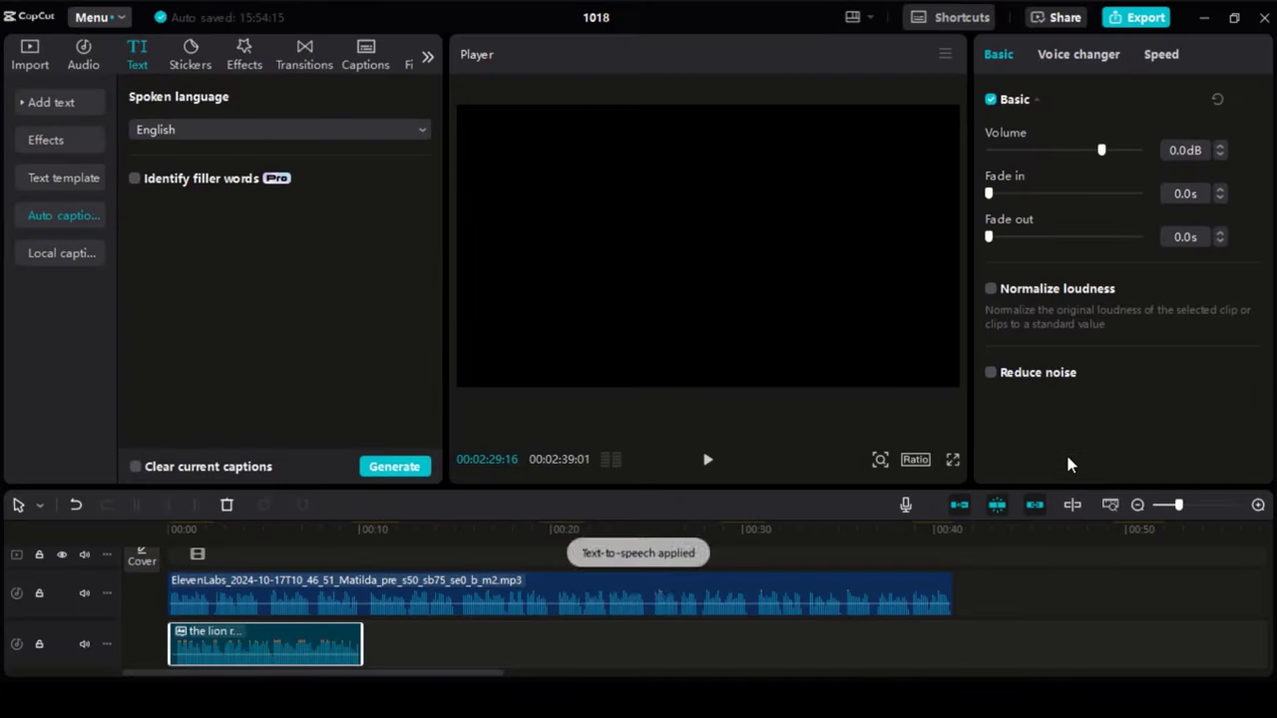
Mute the ElevenLabs voiceover track and play the generated "the lion roars" speech clip from the start of the timeline.
left_click(173, 539)
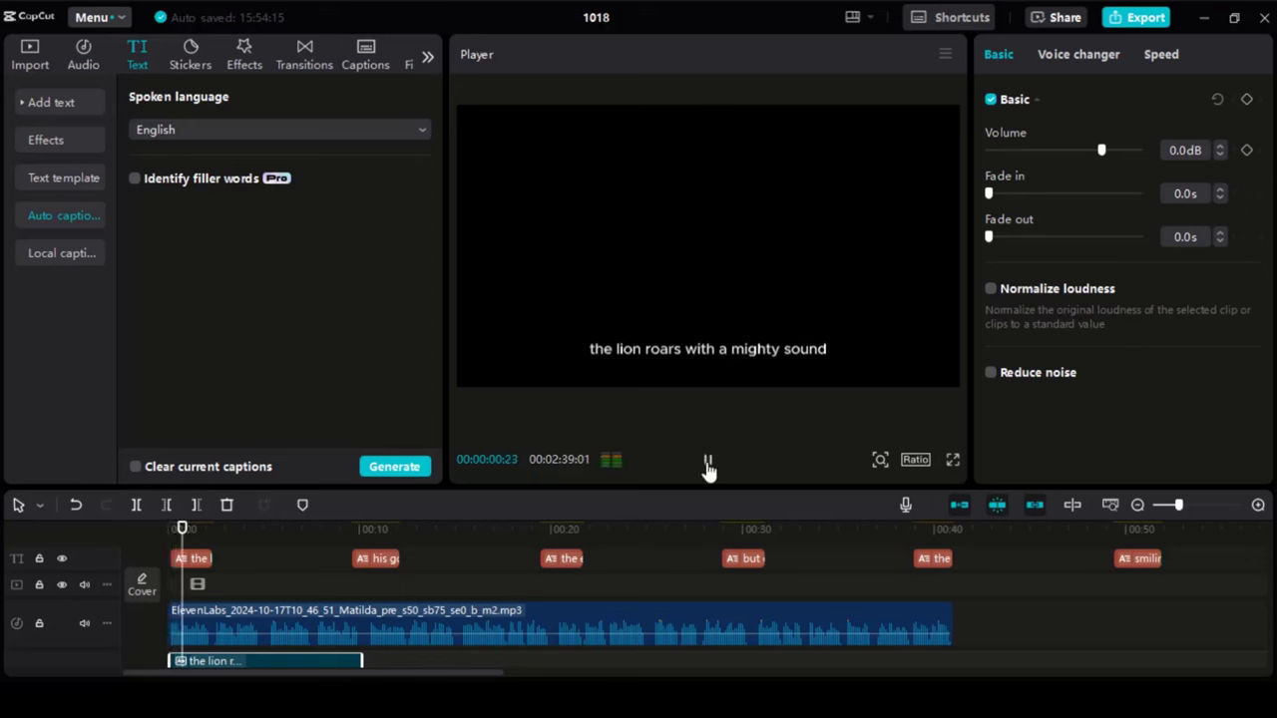
left_click(249, 629)
left_click(83, 624)
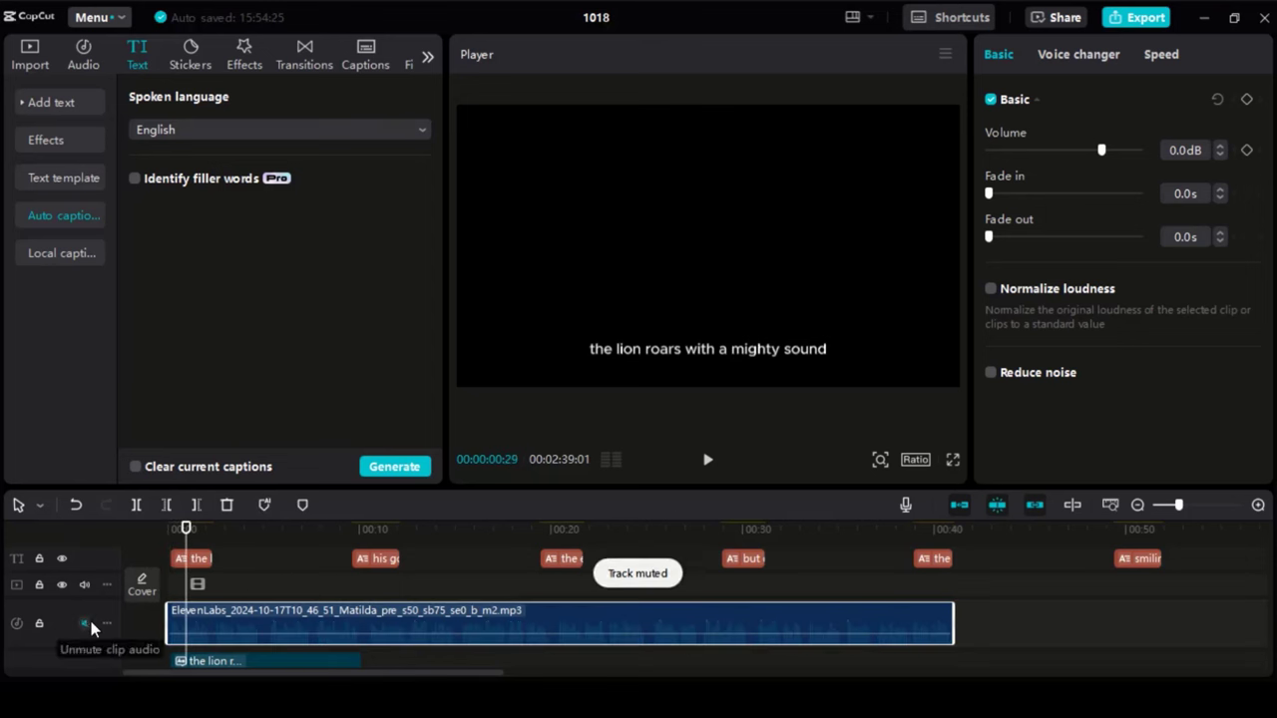
left_click(184, 530)
left_click_drag(184, 530, 168, 530)
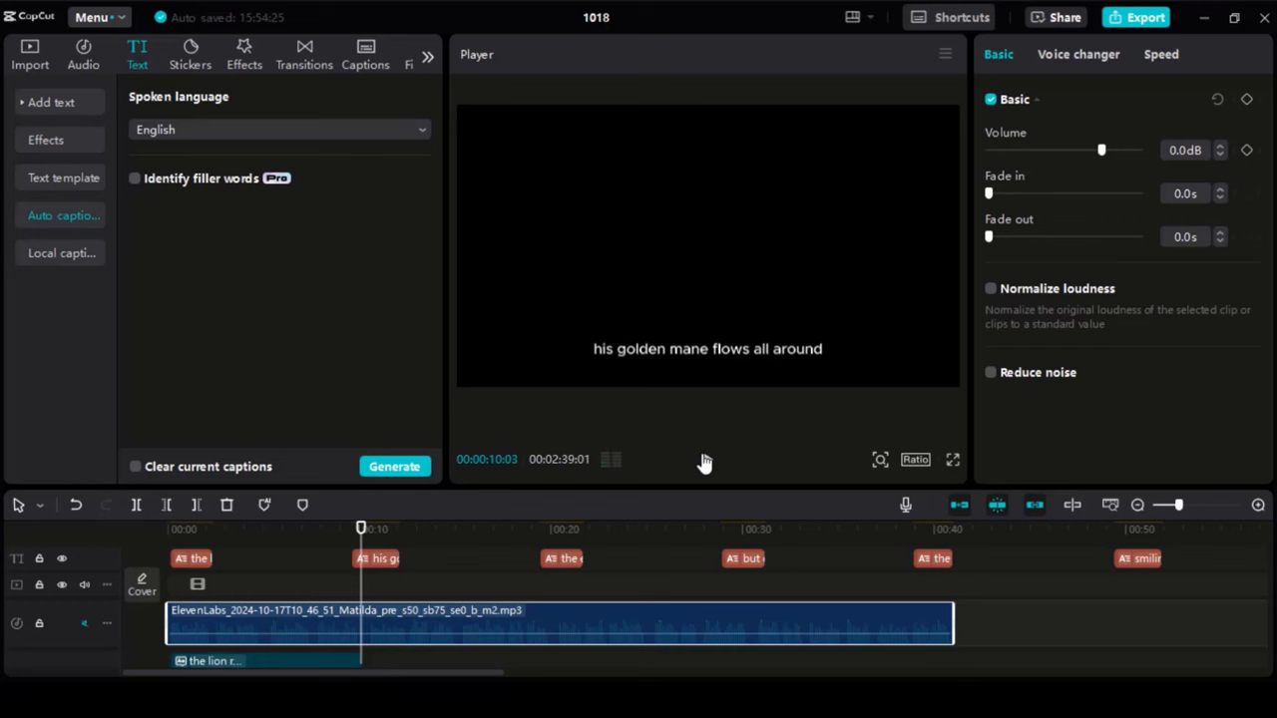
Delete the original ElevenLabs audio clip, leaving the generated speech clip on the timeline.
scroll(486, 607, "down", 1)
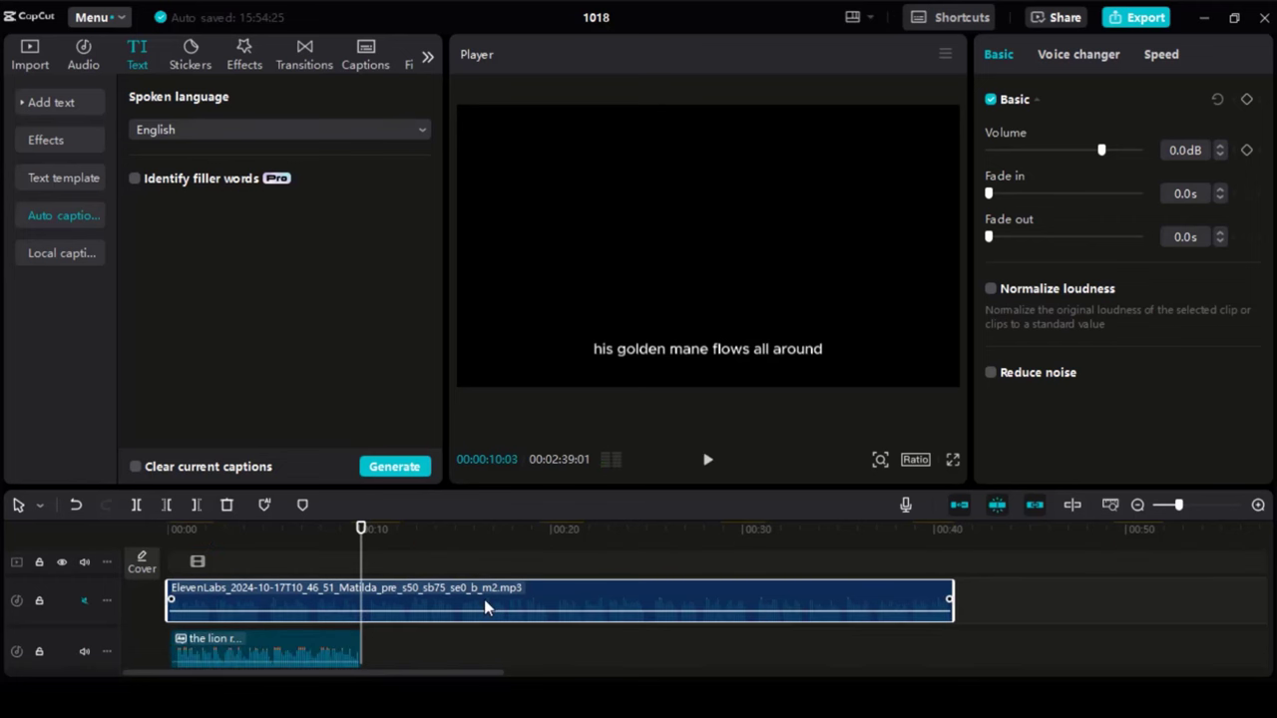
key("Delete")
left_click(351, 634)
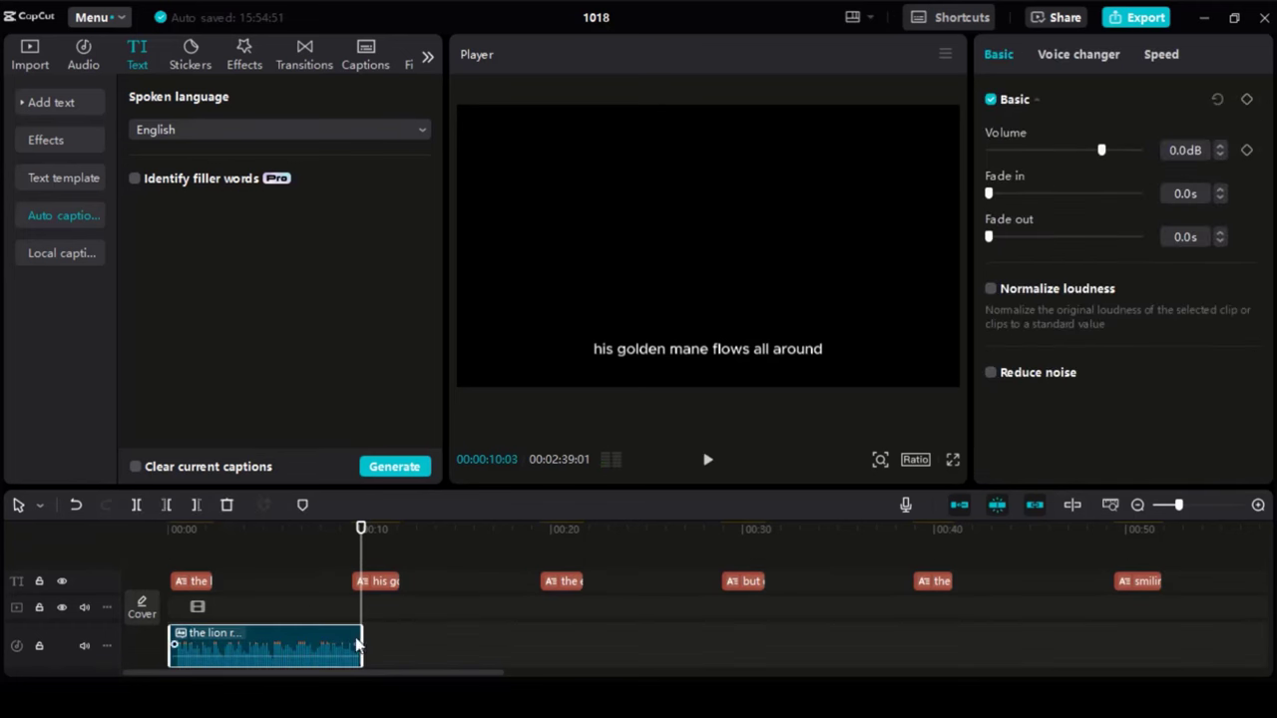
Generate speech for the "his golden mane flows all around" caption with the Kawaii Vocalist voice and place it directly after the first speech clip.
left_click(384, 585)
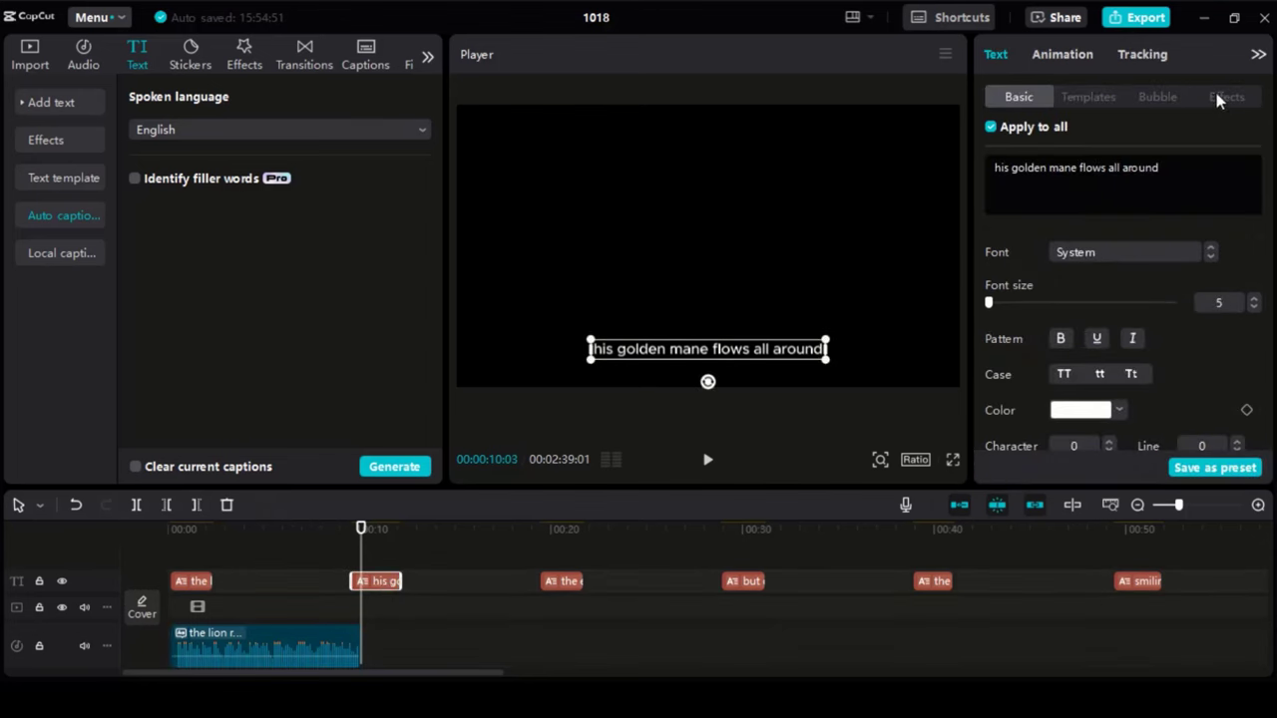
left_click(1179, 54)
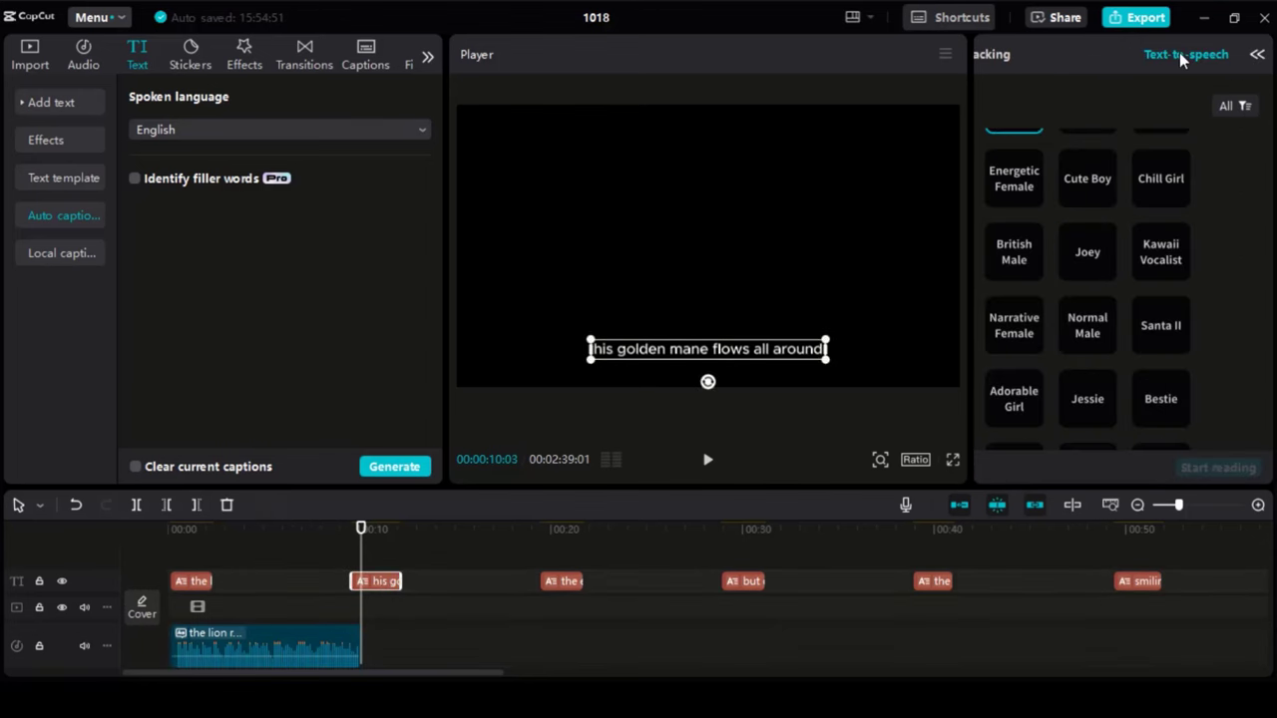
left_click(1158, 339)
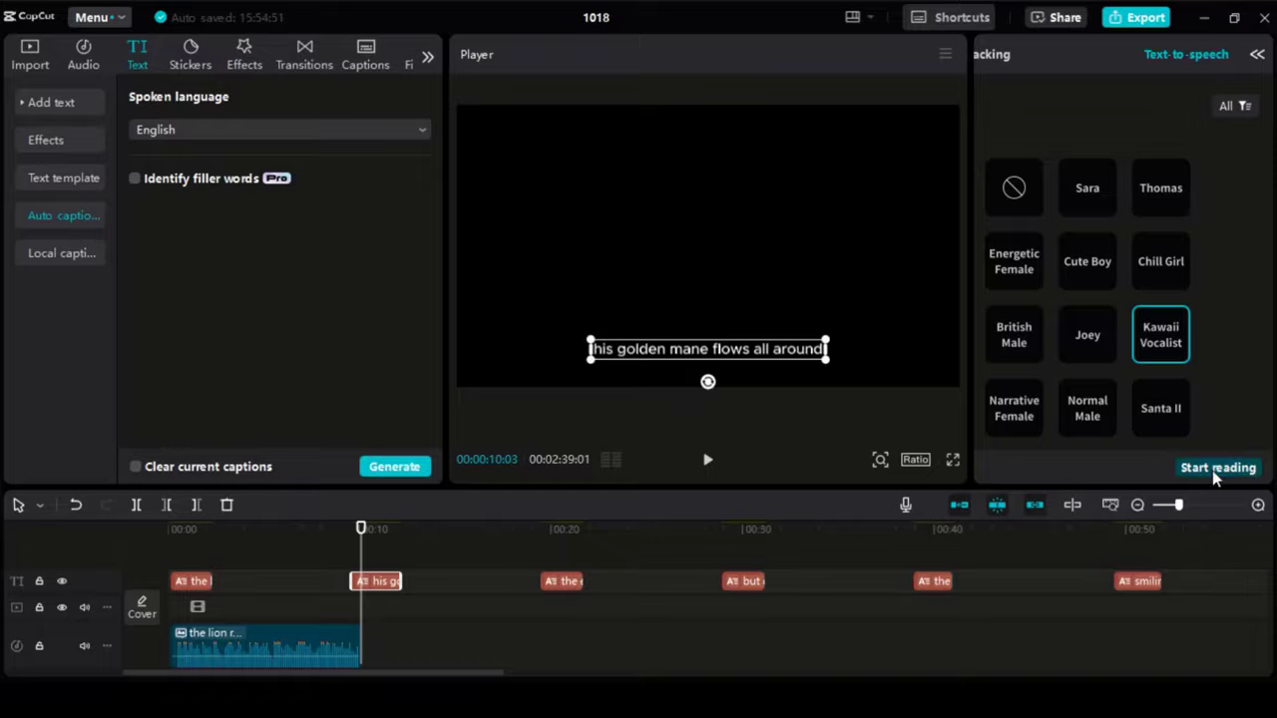
left_click(1214, 468)
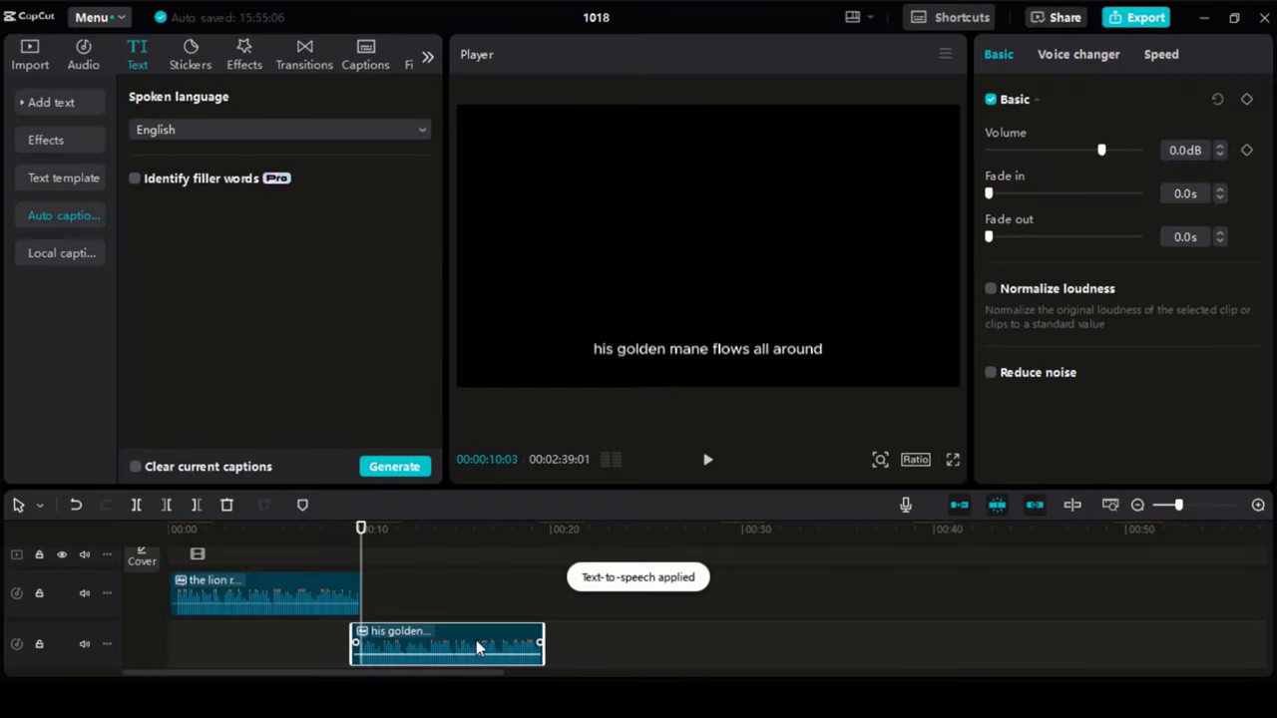
left_click_drag(477, 649, 492, 599)
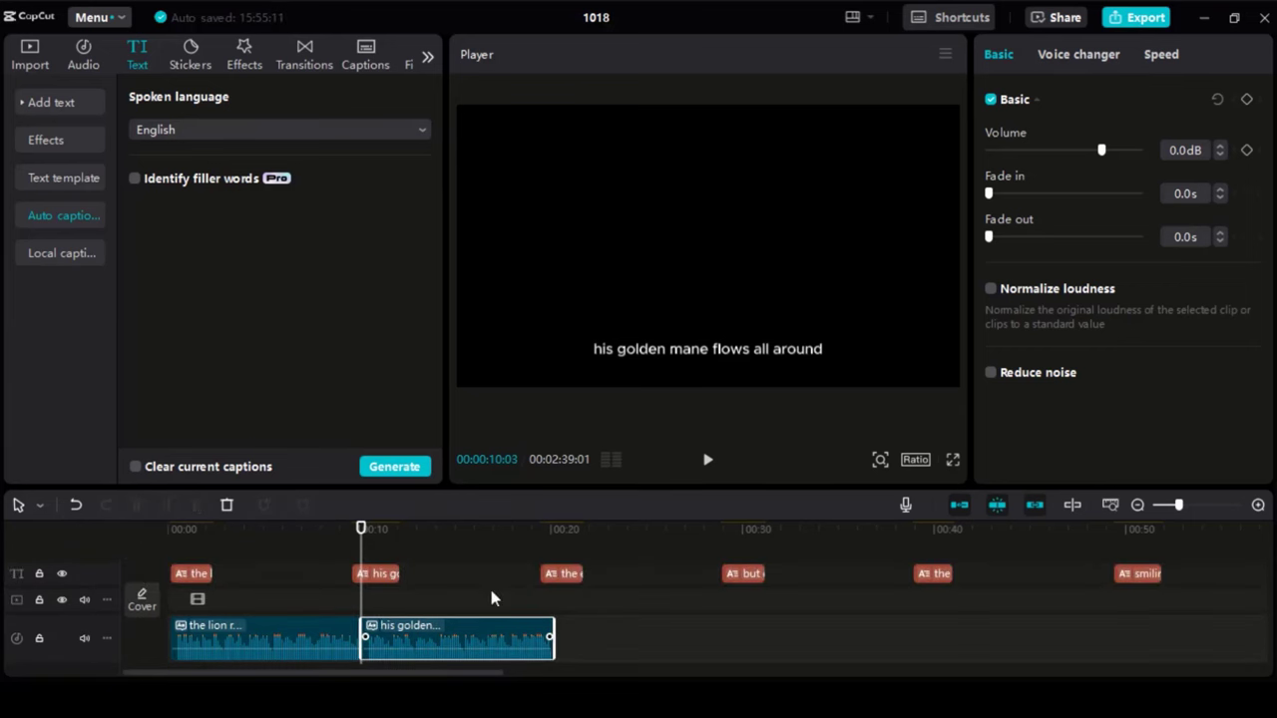
Delete the first two captions, "the lion roars with a mighty sound" and "his golden mane flows all around".
left_click(190, 574)
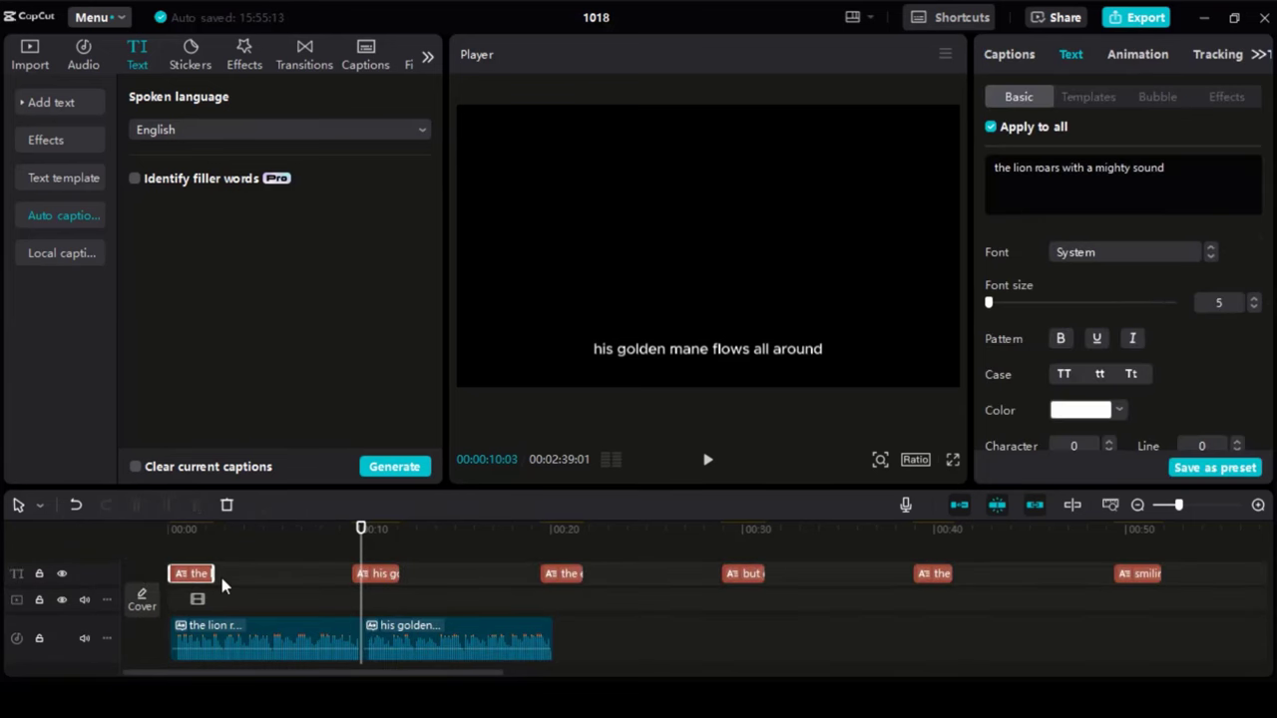
key("Delete")
left_click(377, 574)
key("Delete")
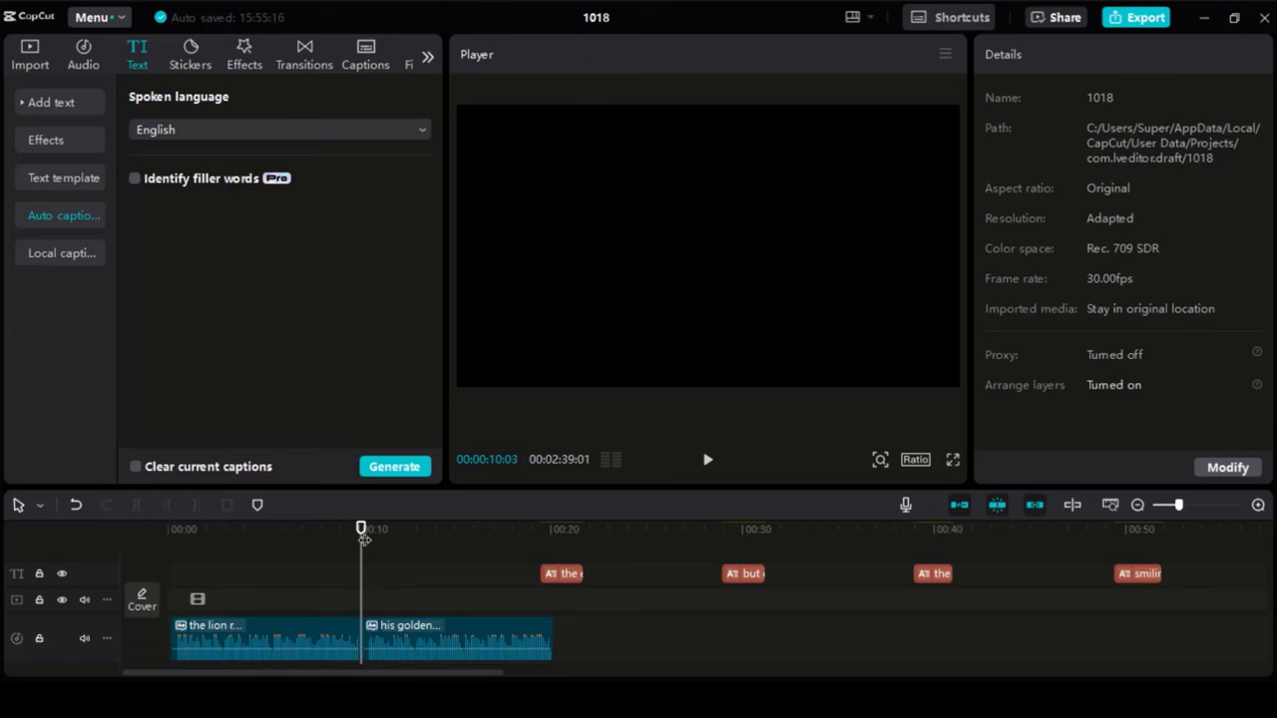
Generate Kawaii Vocalist speech for the "the elephant stomps with a thundering beat" caption and place it directly after the second speech clip.
left_click(561, 576)
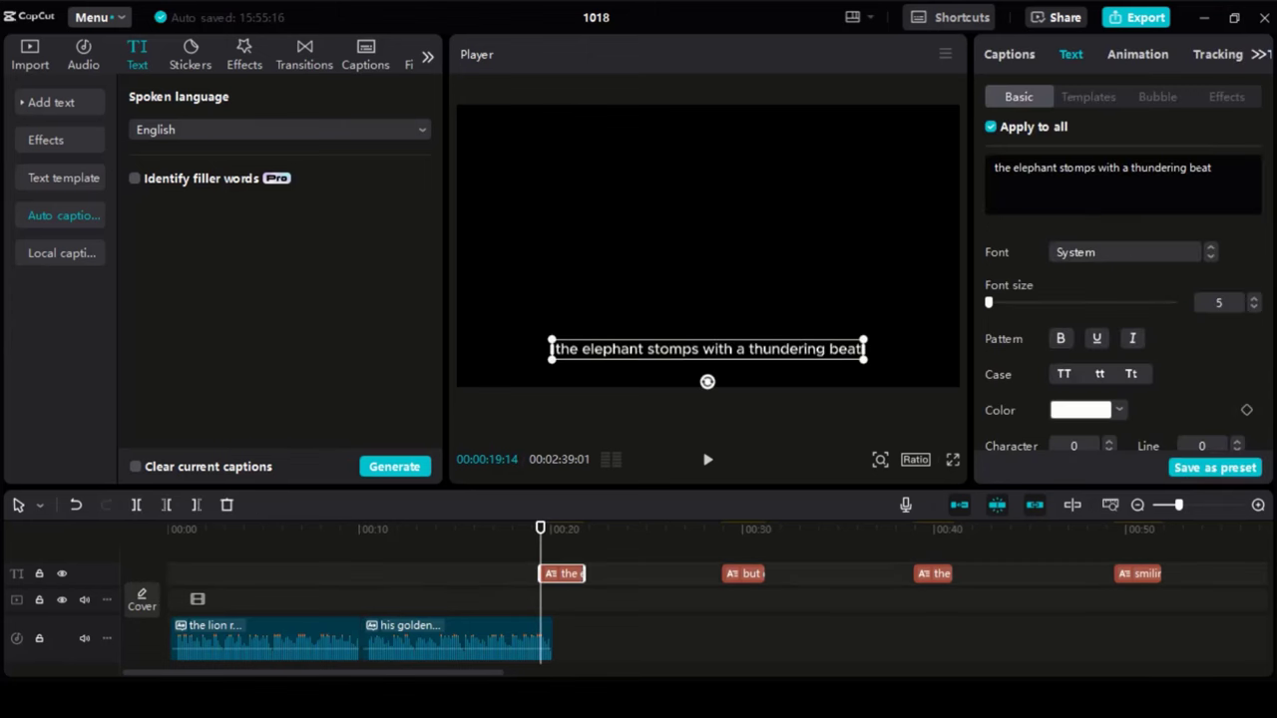
left_click(1217, 54)
left_click(1186, 54)
left_click(1158, 339)
left_click(1202, 467)
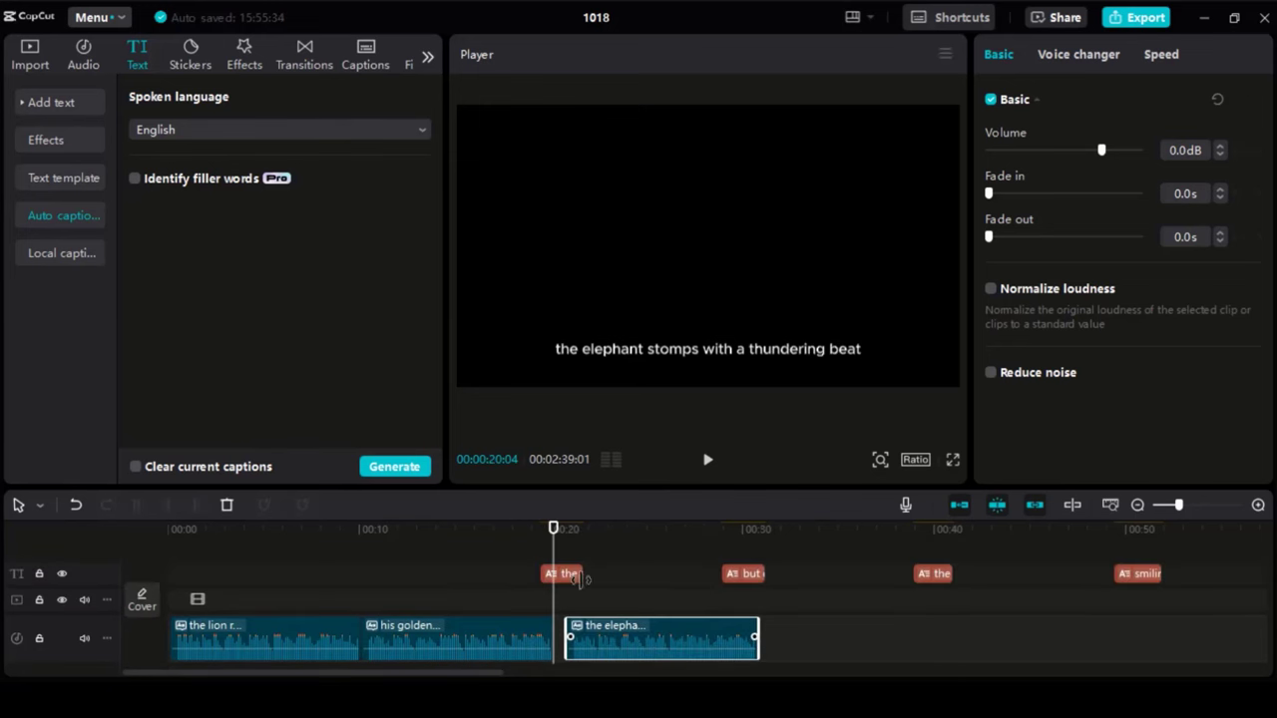
left_click_drag(658, 638, 646, 636)
Generate speech for the "but oh so gentle with giant feet" caption with the Kawaii Vocalist voice.
left_click(744, 567)
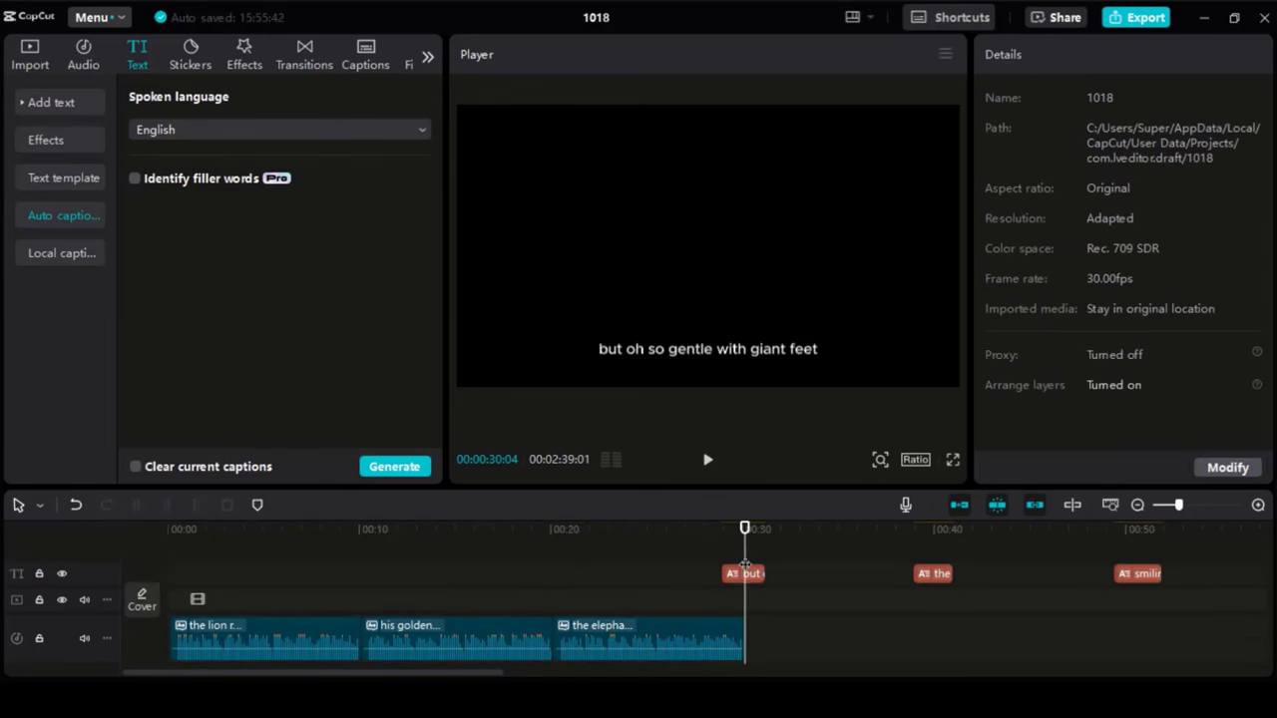
left_click(744, 573)
left_click(1253, 54)
left_click(1160, 337)
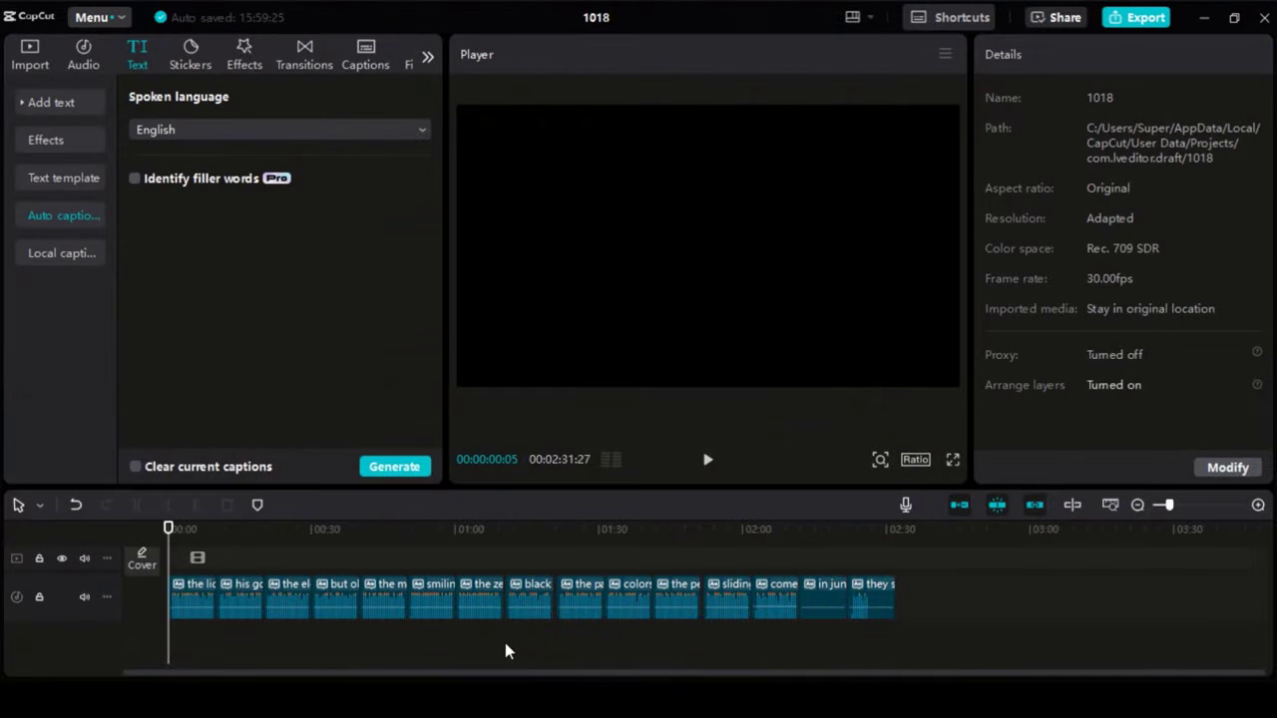
Add the lion video 2.mp4 at the start of the timeline above the speech clips and preview it.
left_click_drag(505, 651, 211, 569)
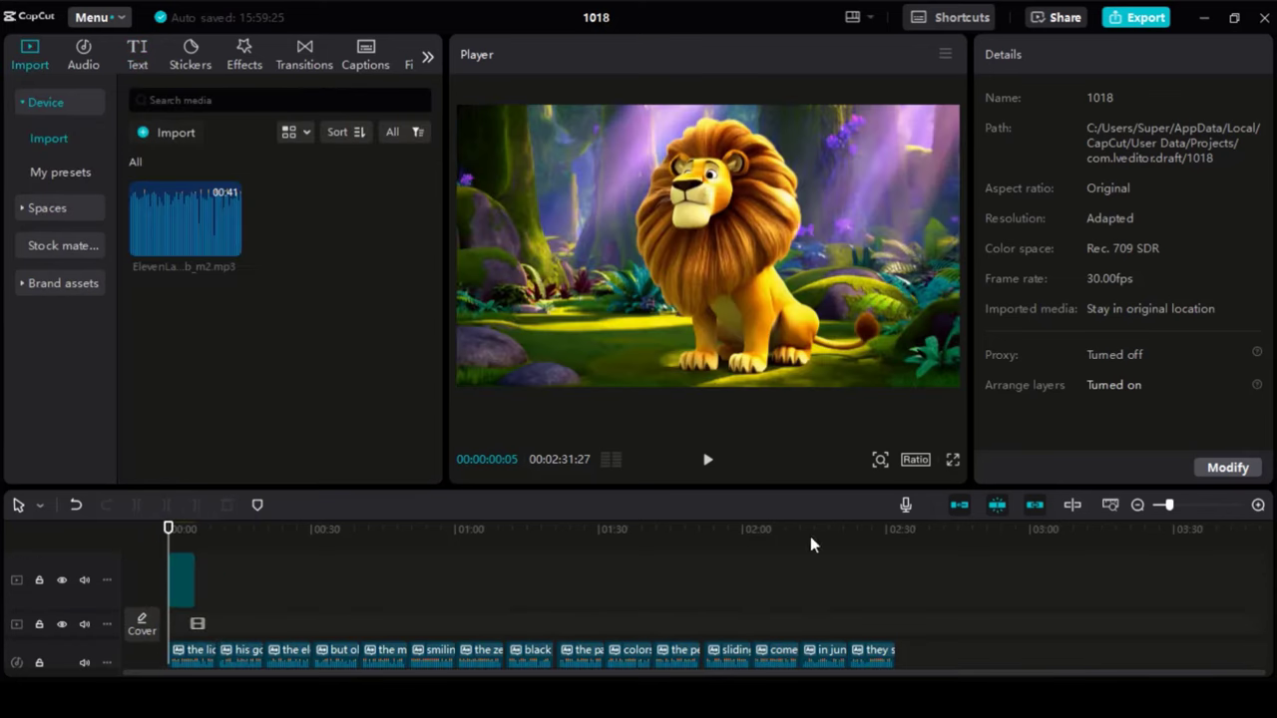
left_click(1257, 505)
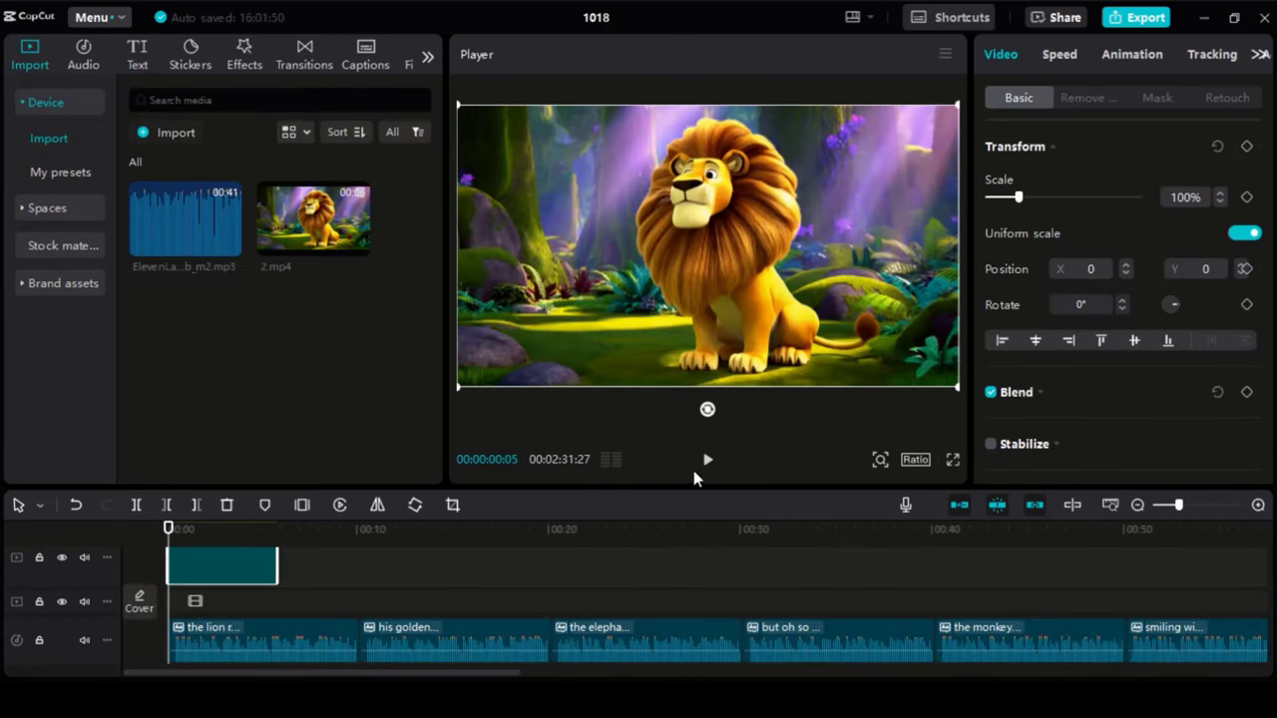
left_click(706, 463)
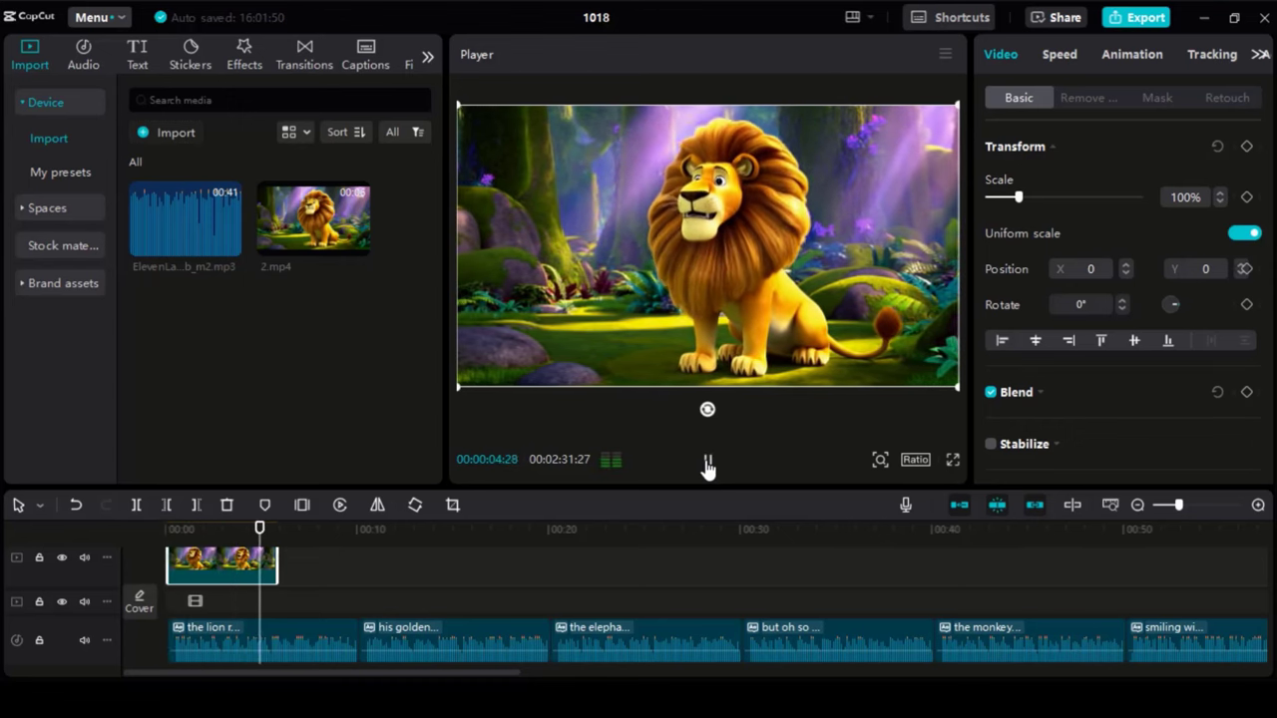
left_click(706, 464)
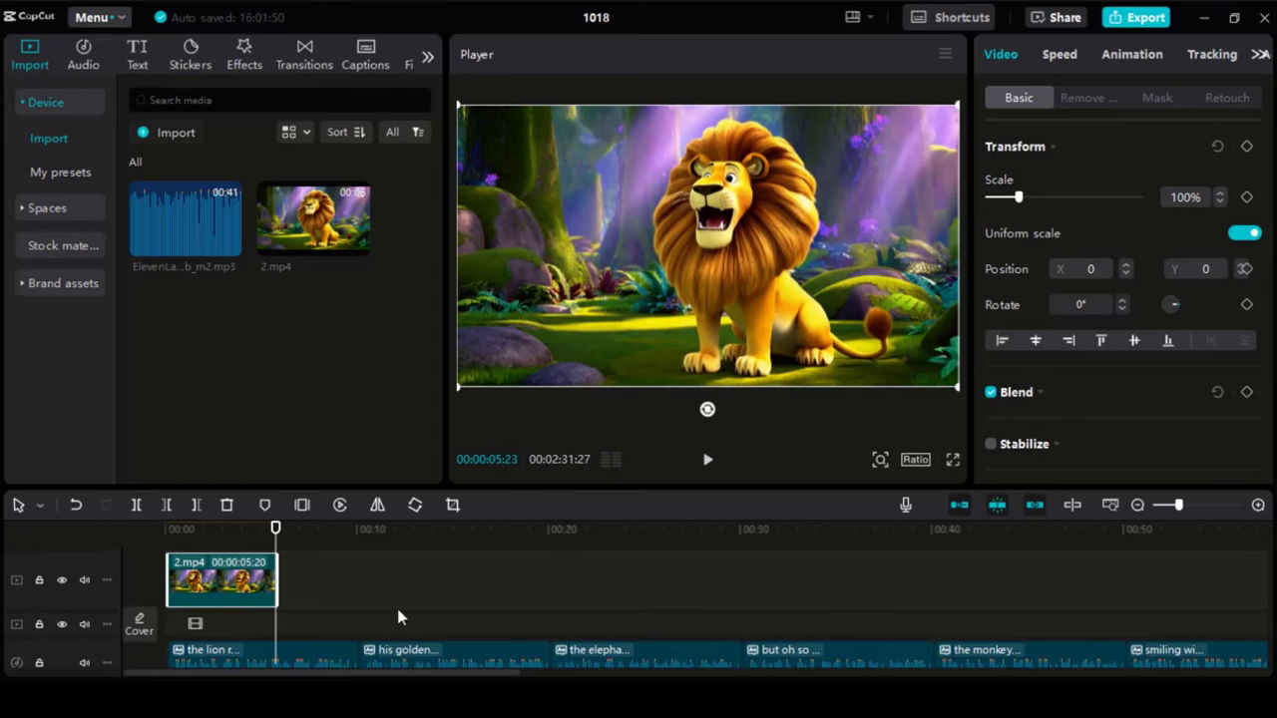
Add 3.mp4 after the 2.mp4 clip, preview it, and move it to start with the "his golden..." speech clip.
left_click_drag(391, 598, 376, 631)
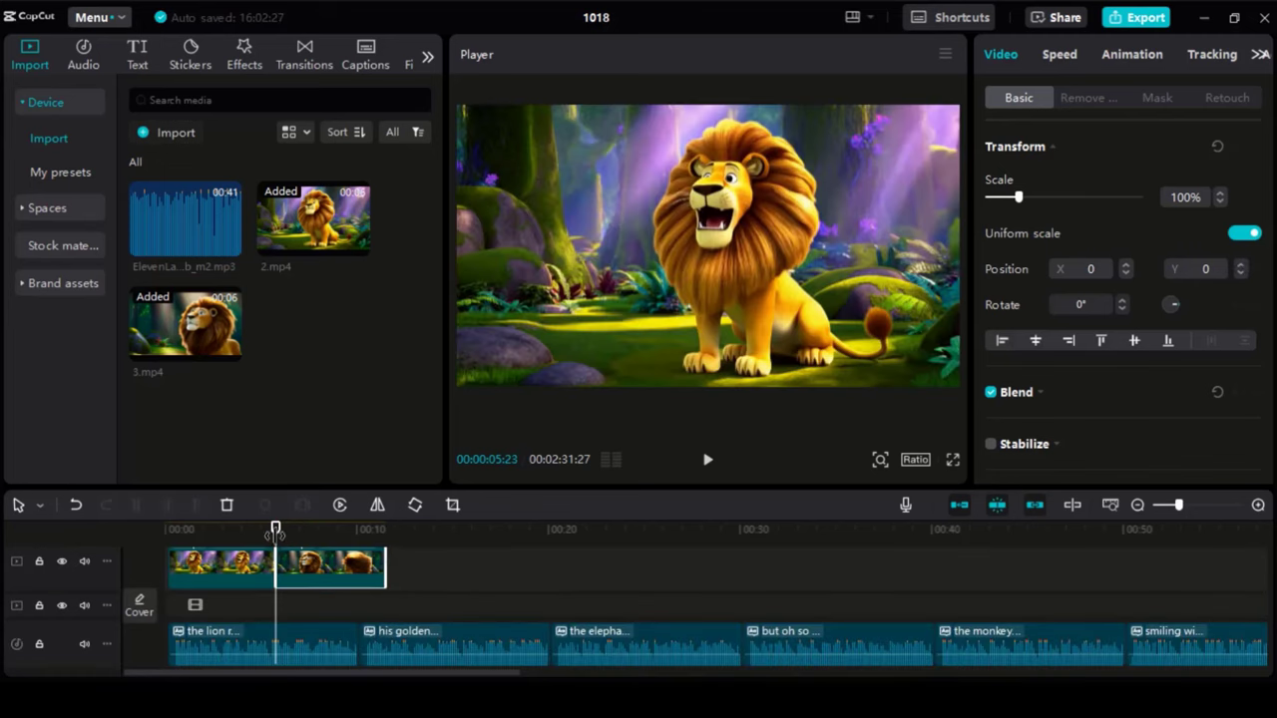
left_click_drag(328, 573, 340, 578)
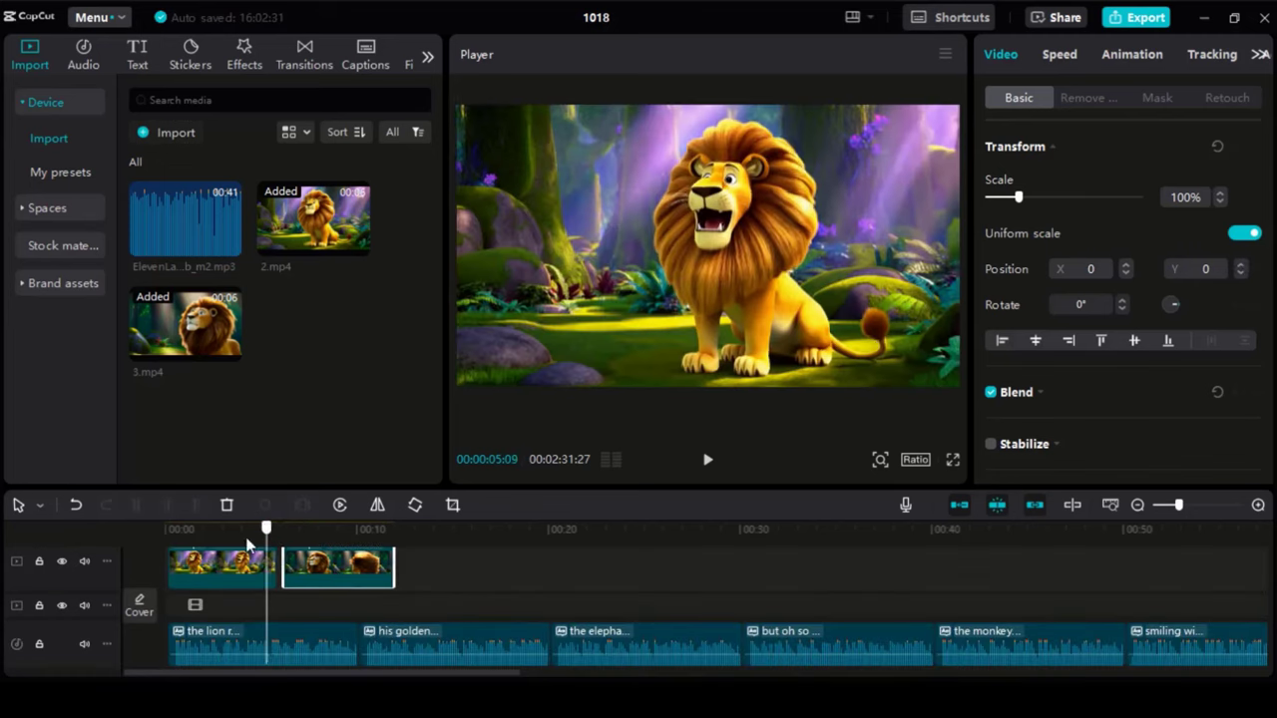
left_click(708, 459)
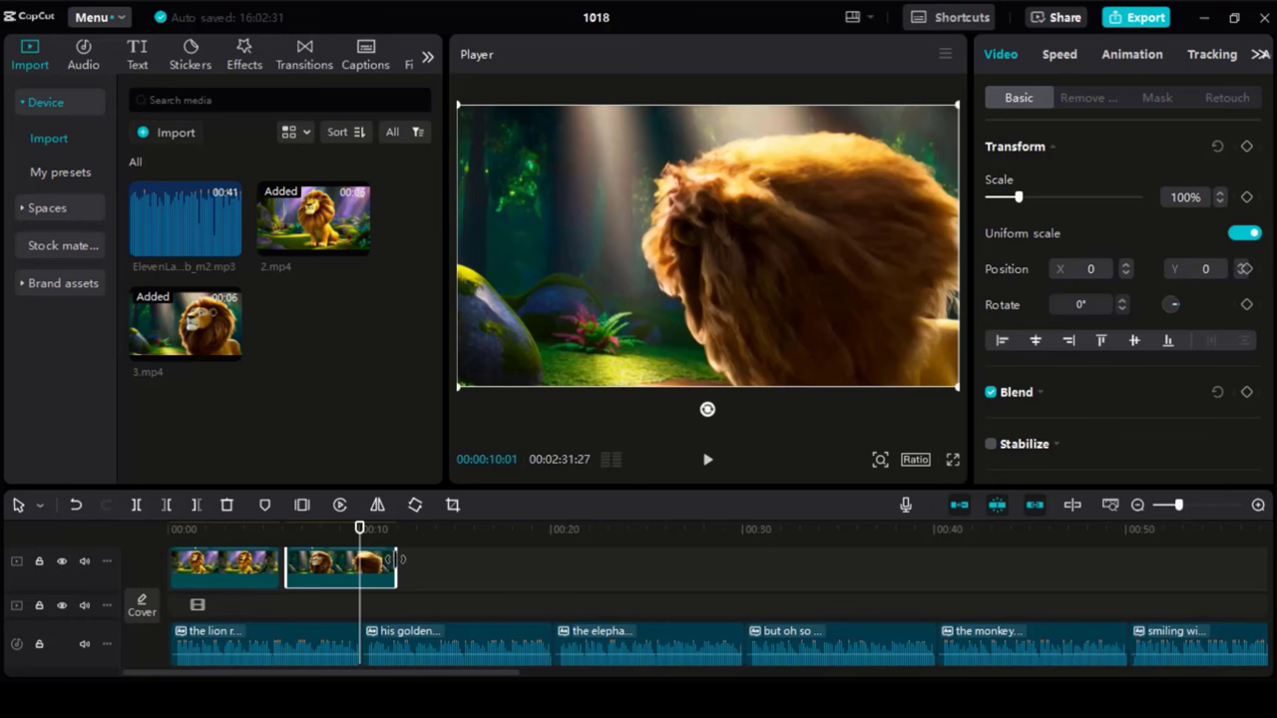
left_click_drag(339, 567, 415, 567)
Duplicate the 2.mp4 clip and fit the copy directly after the original, ending with the first speech clip at about 10 seconds.
left_click(259, 569)
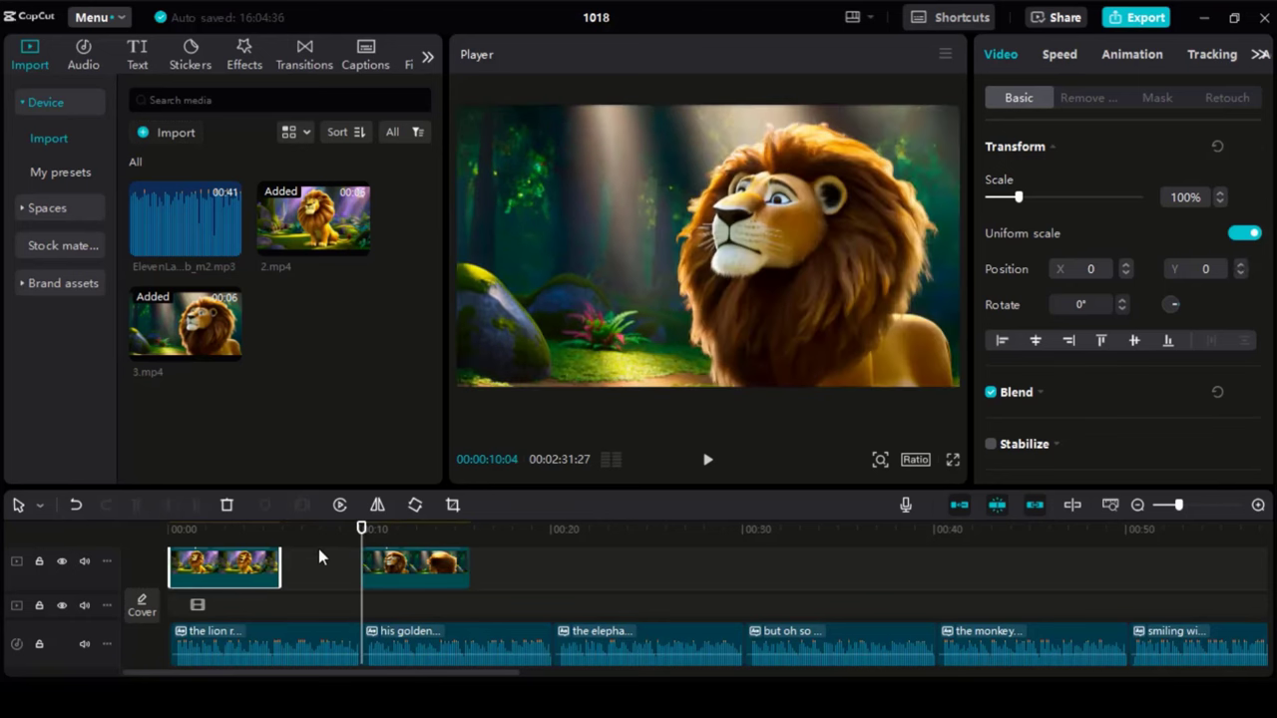
key("ctrl+c")
key("ctrl+v")
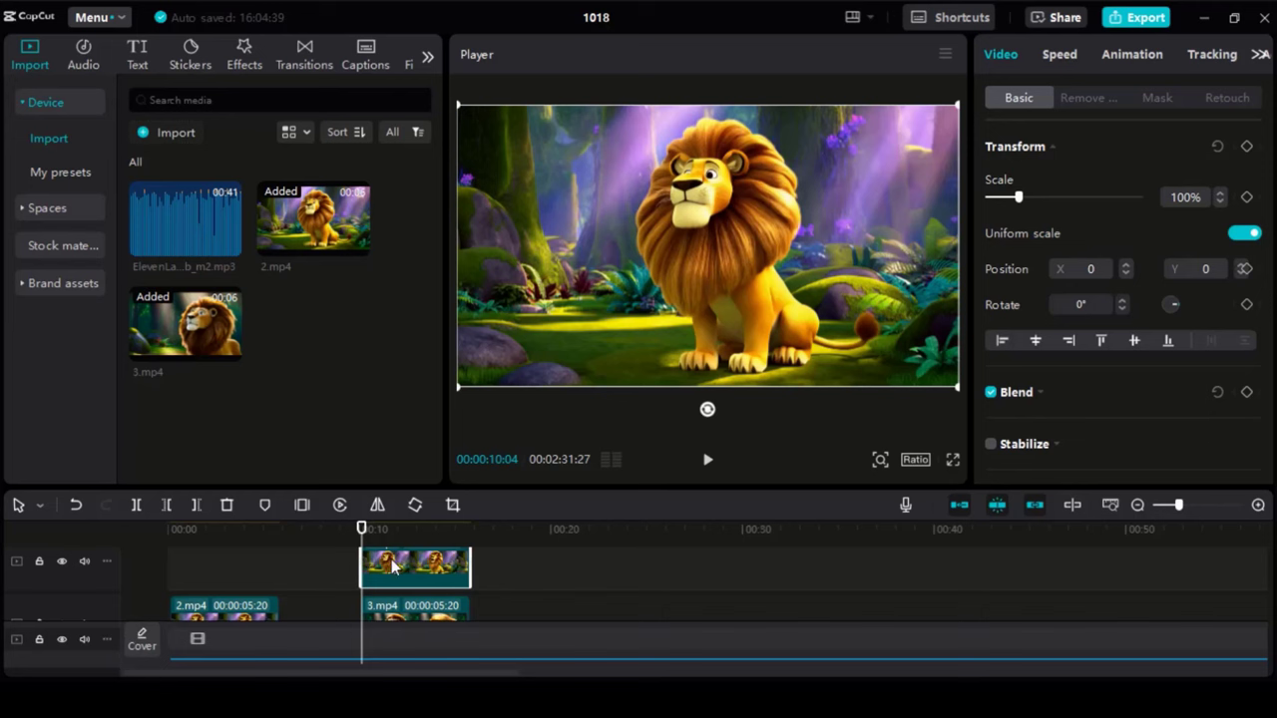
left_click_drag(395, 567, 321, 583)
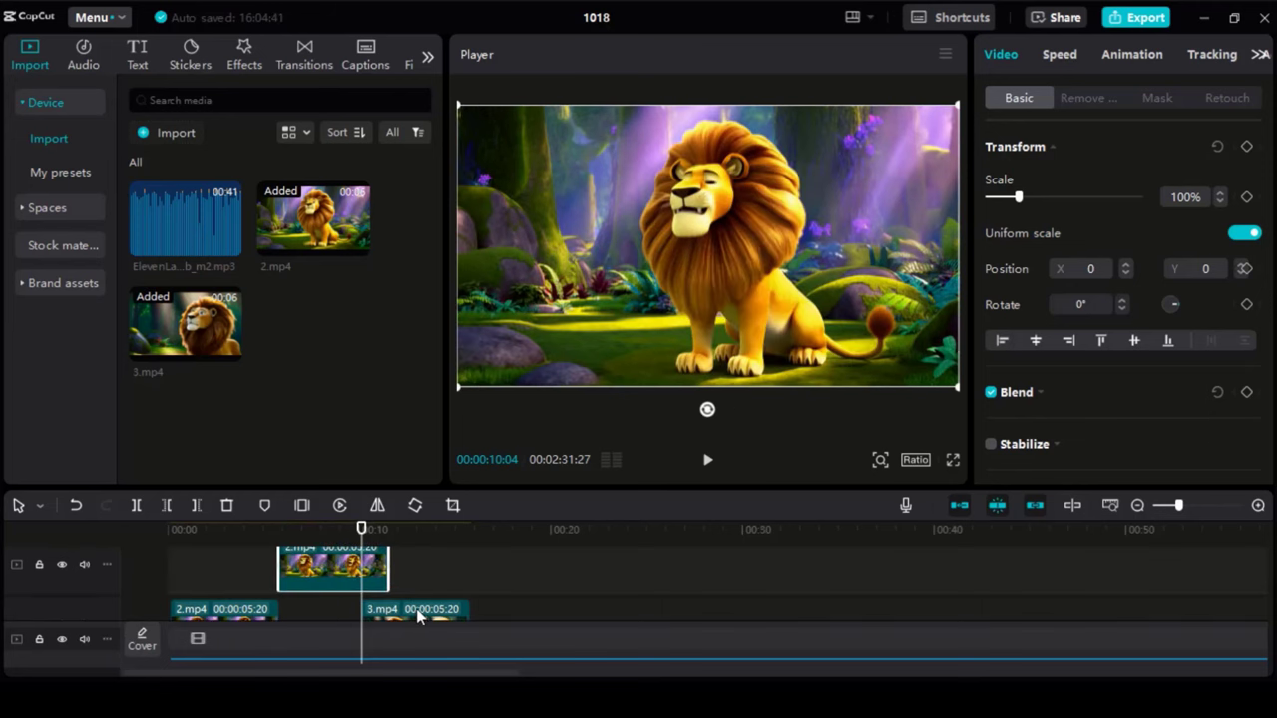
left_click_drag(417, 616, 485, 577)
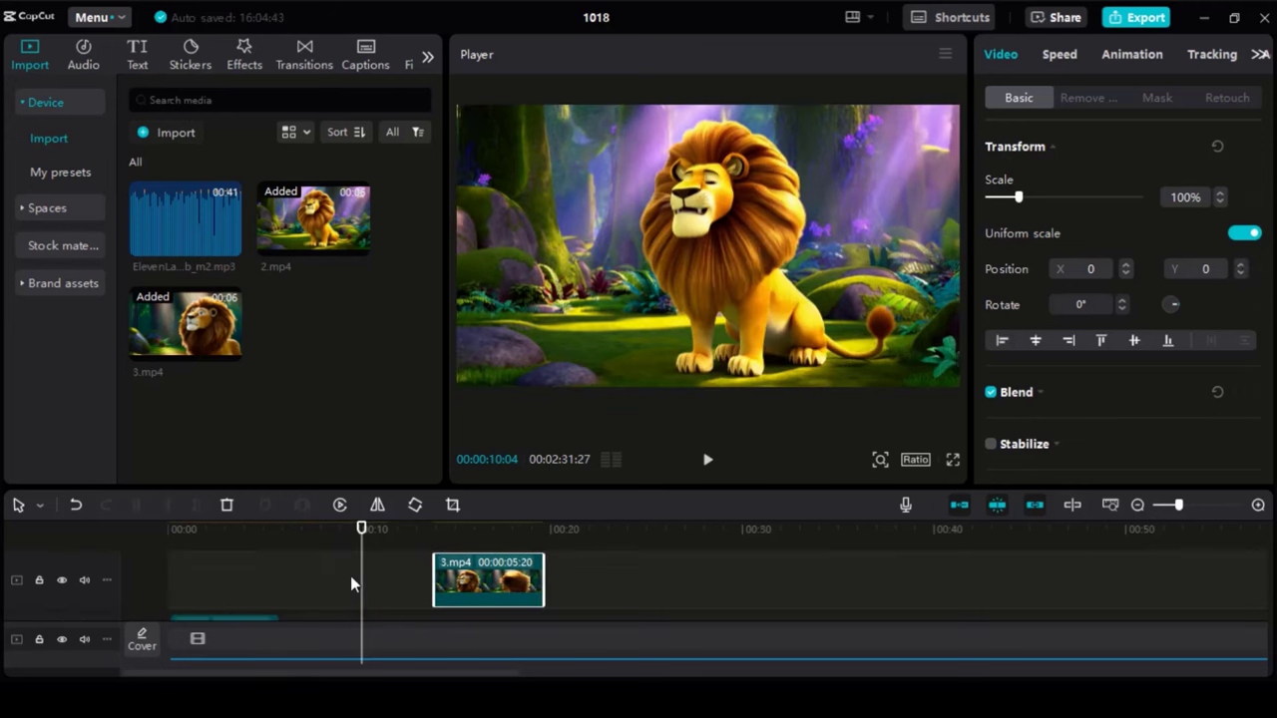
key("ctrl+z")
key("ctrl+z")
left_click_drag(352, 581, 307, 595)
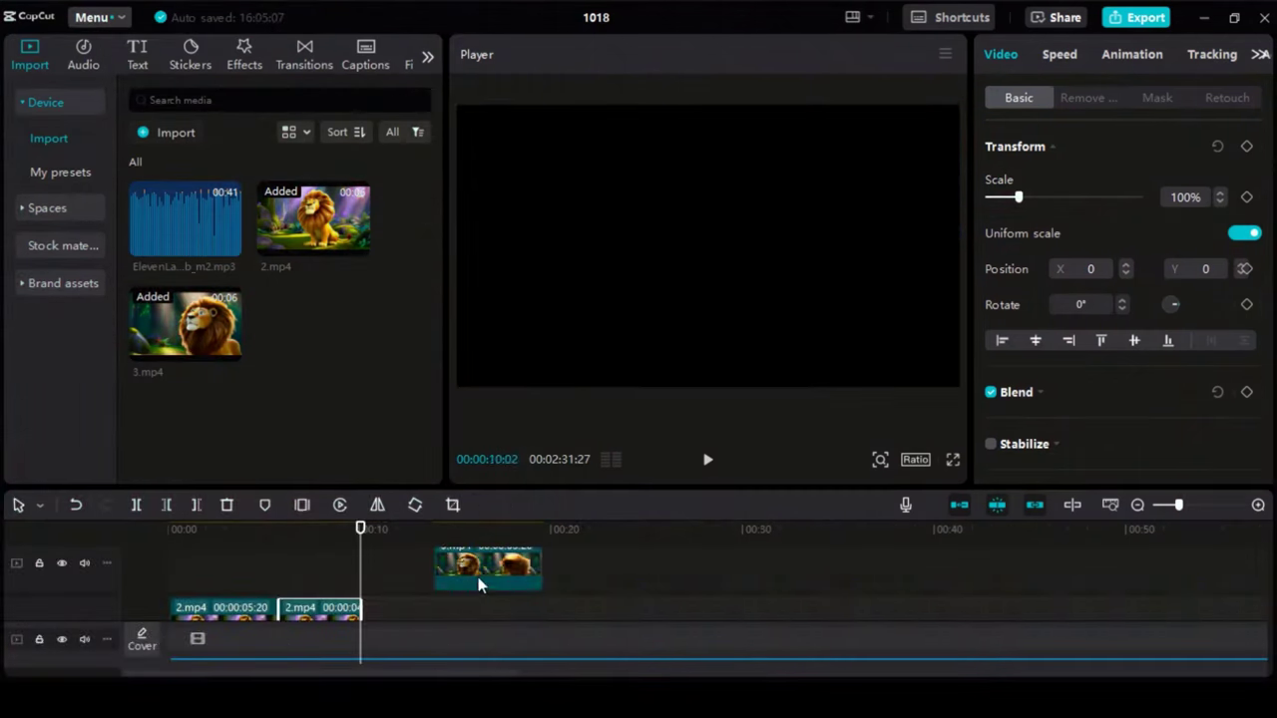
Place 3.mp4 directly after the second 2.mp4 clip and append a trimmed copy of it ending with the "his golden..." speech clip.
left_click_drag(478, 577, 409, 635)
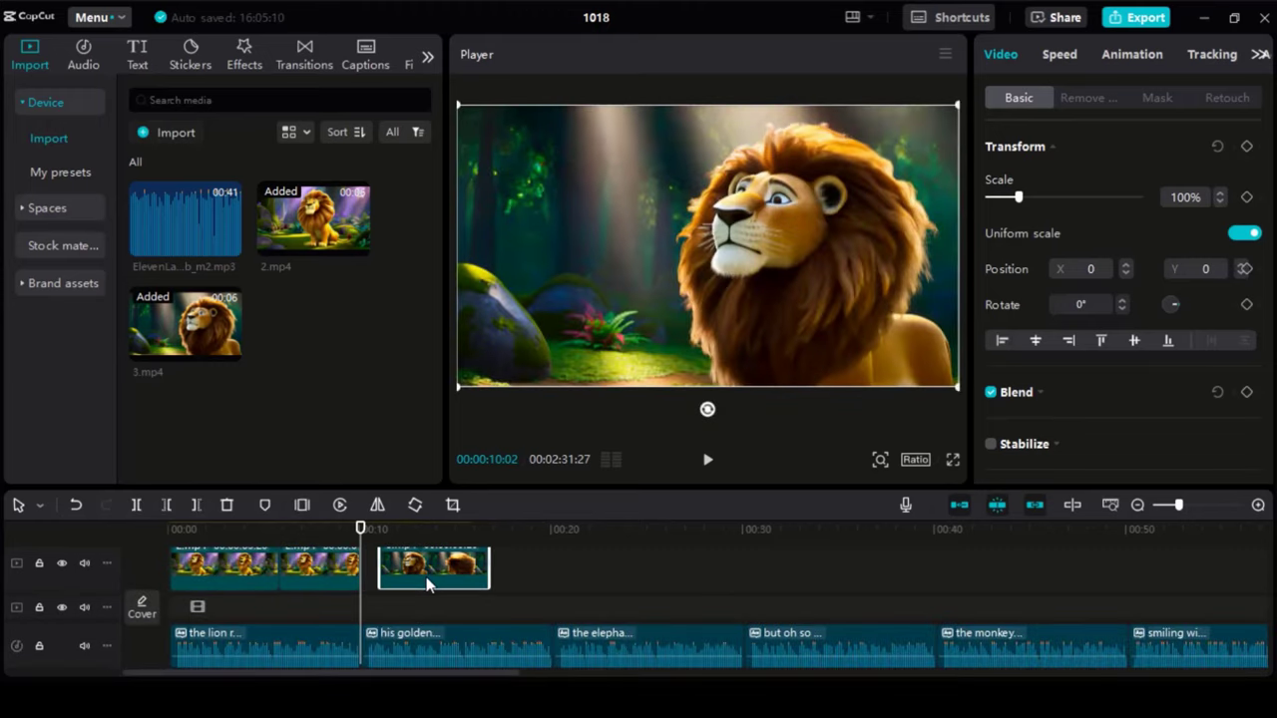
left_click_drag(427, 585, 415, 586)
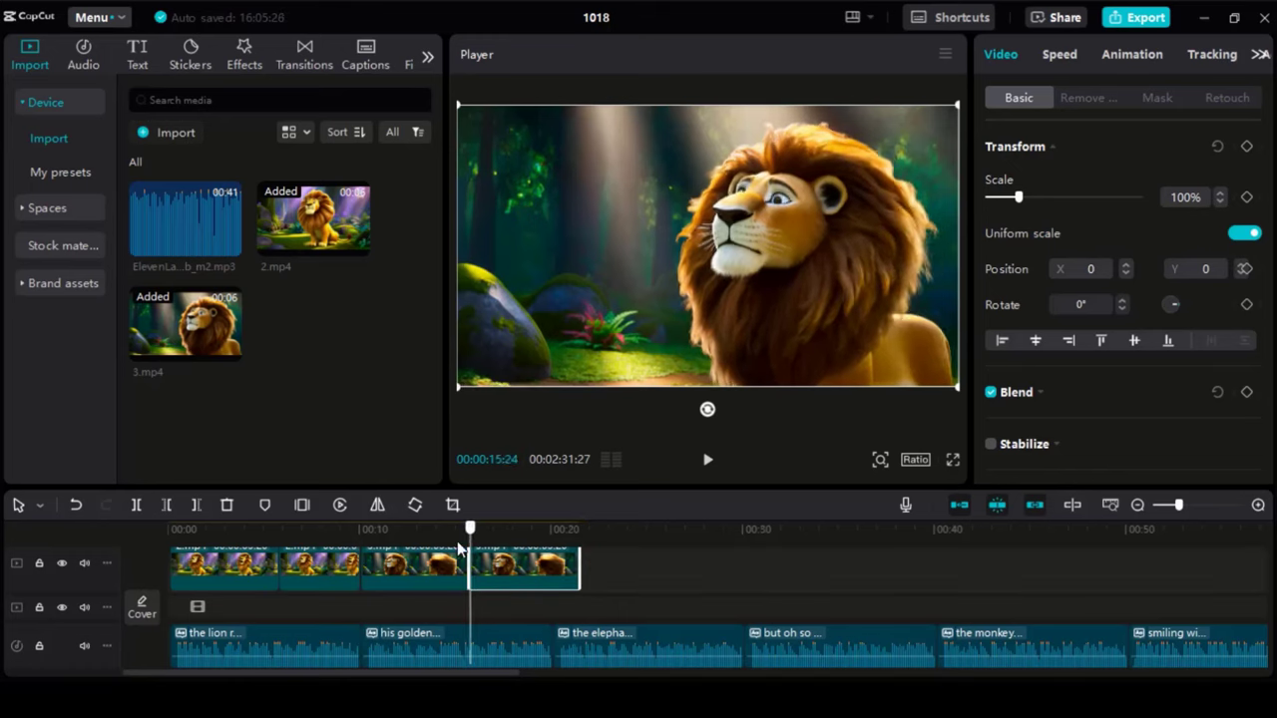
left_click(362, 529)
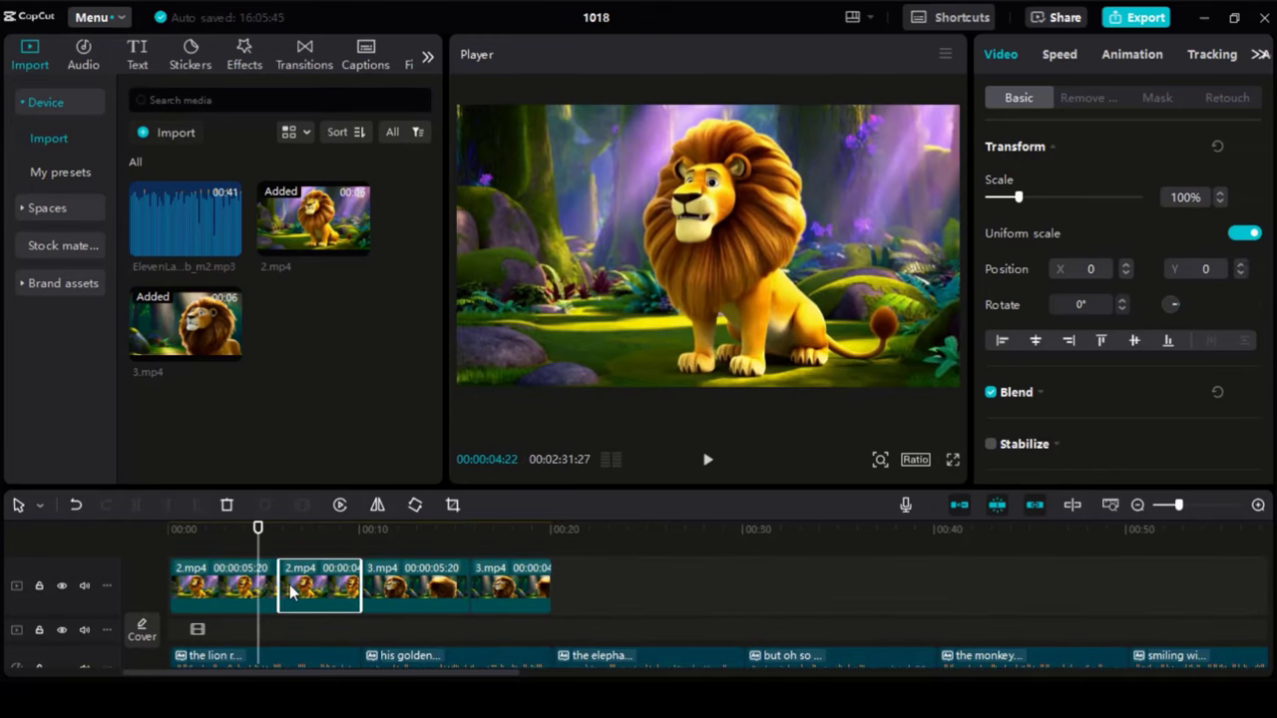
Add the Pull Out transition between the second 2.mp4 clip and the first 3.mp4 clip.
left_click(243, 62)
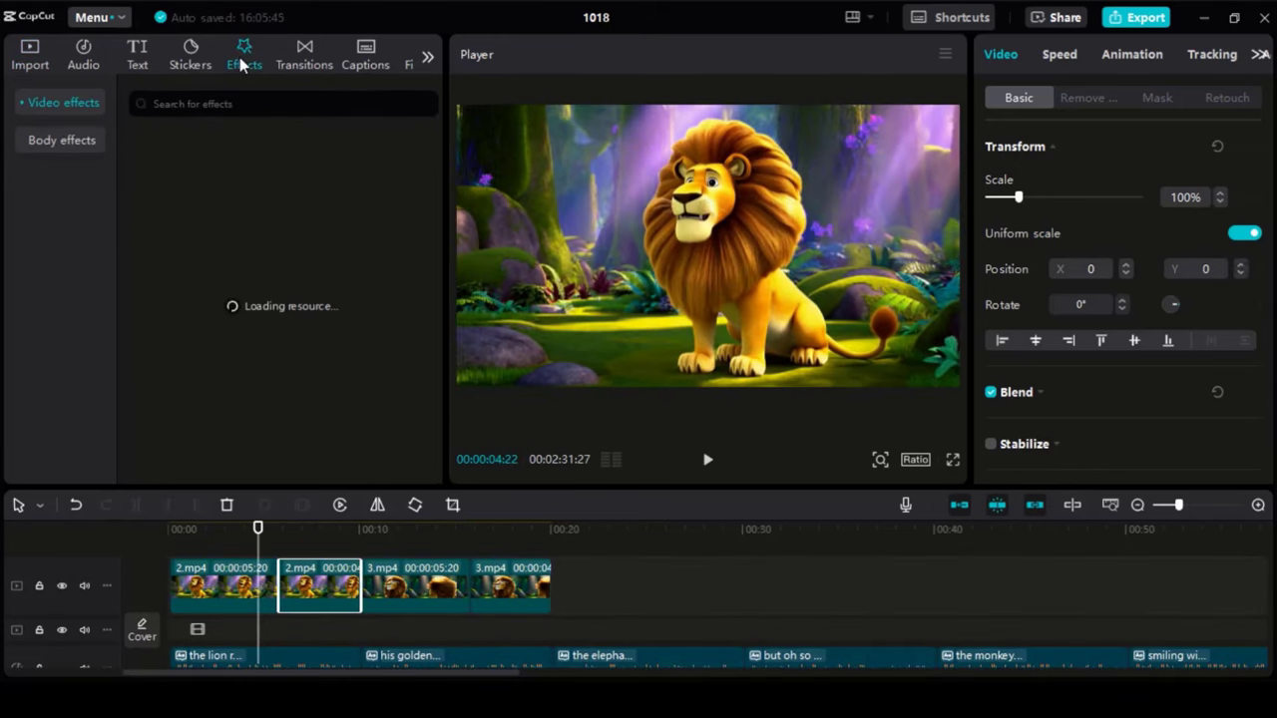
left_click(304, 55)
left_click(244, 55)
left_click(305, 55)
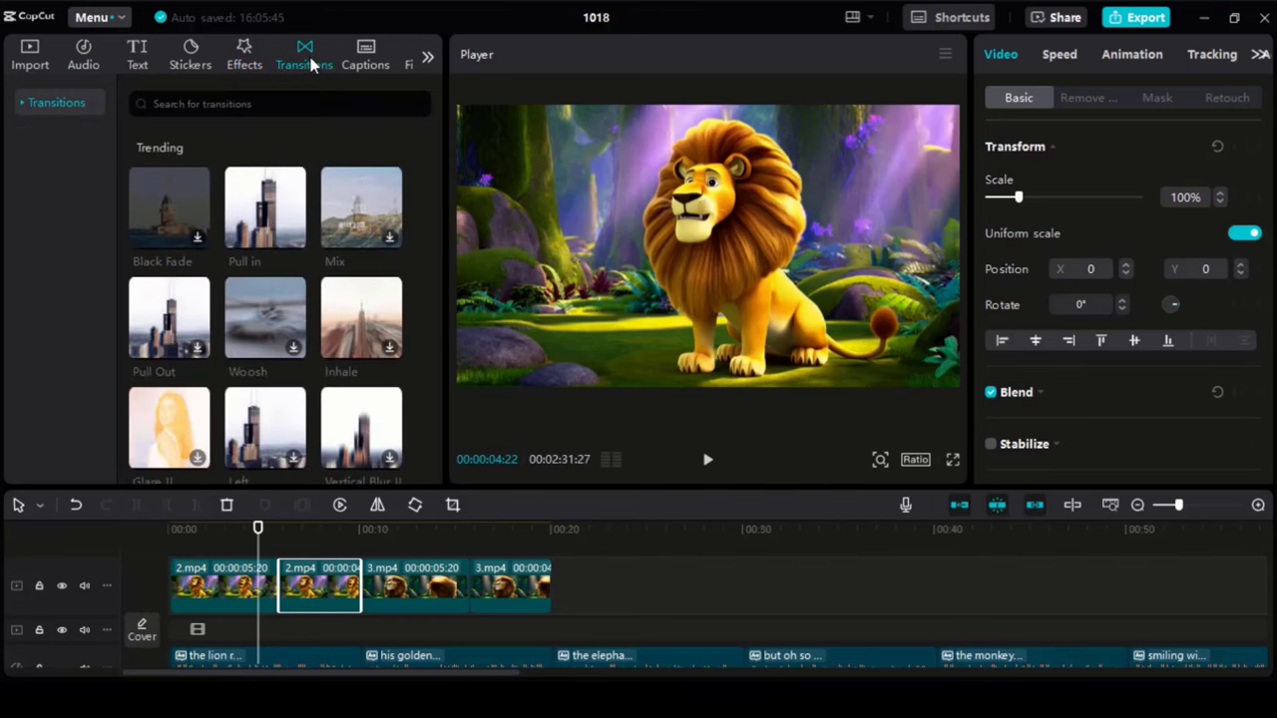
left_click(361, 224)
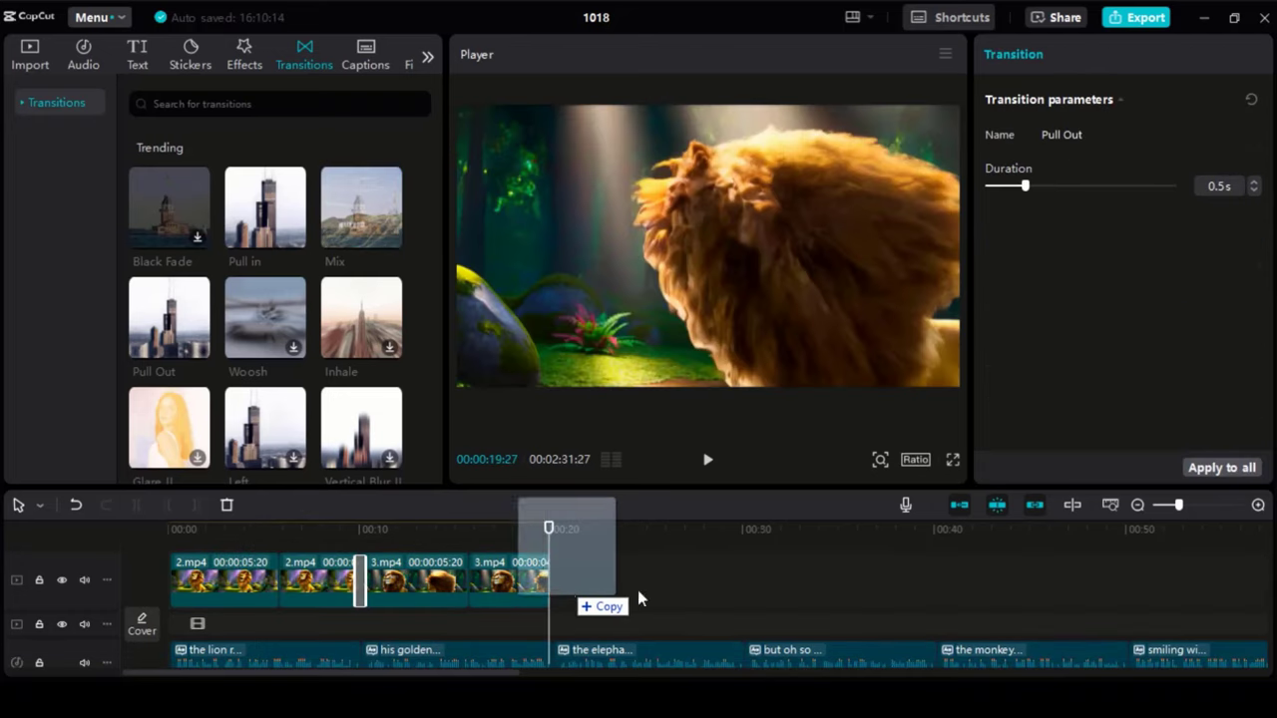
Place 5.mp4 directly after the last 3.mp4 clip and join the two with the Pull Out transition, previewing the result.
left_click_drag(638, 590, 598, 599)
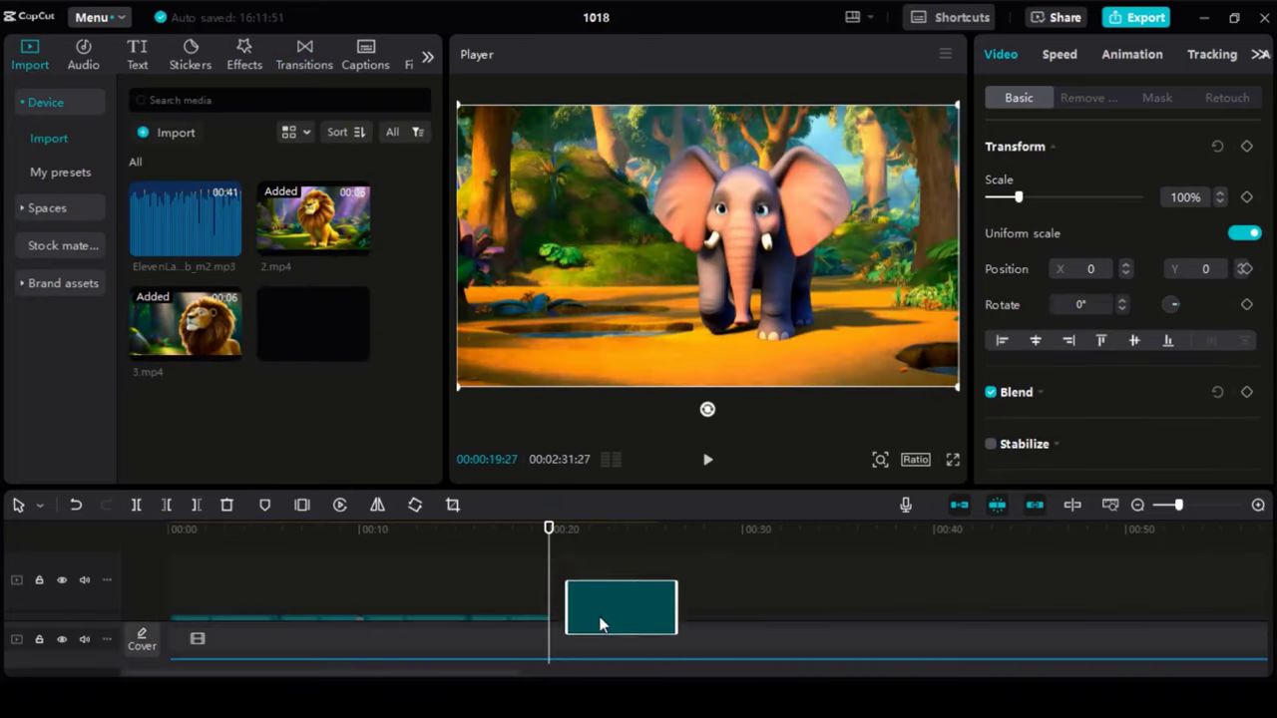
left_click_drag(599, 625, 591, 561)
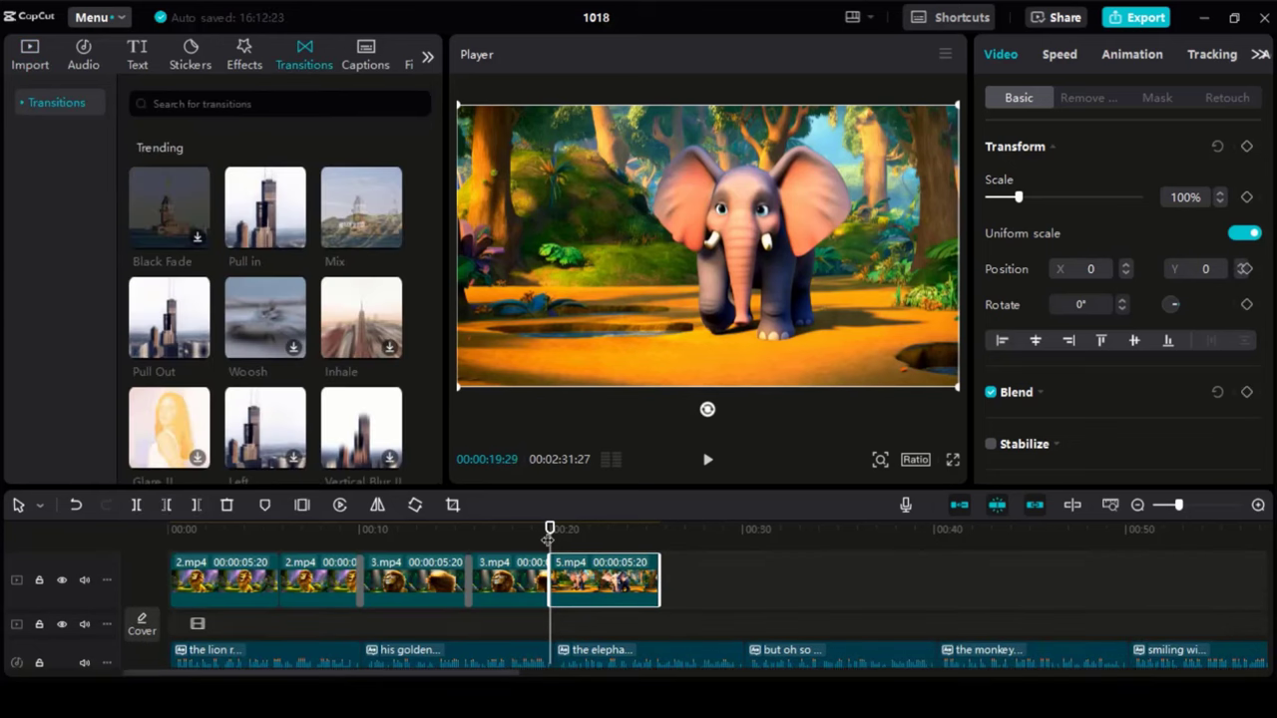
left_click(198, 350)
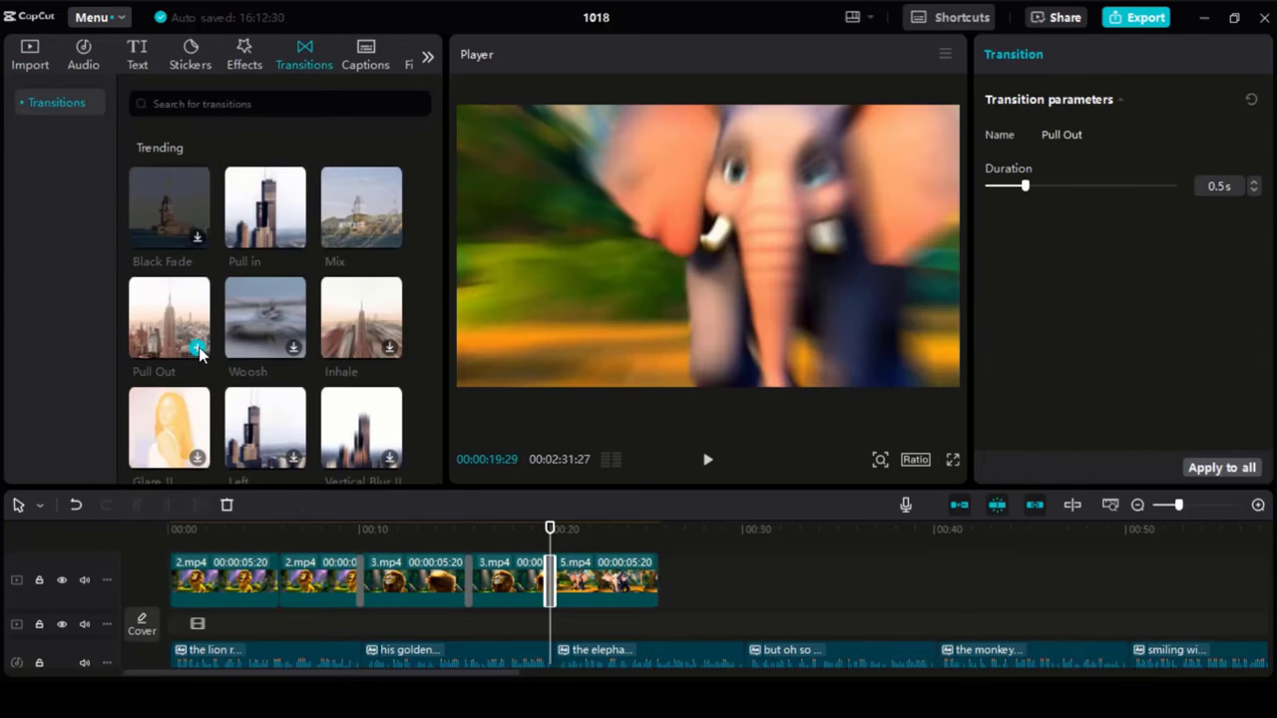
left_click(539, 531)
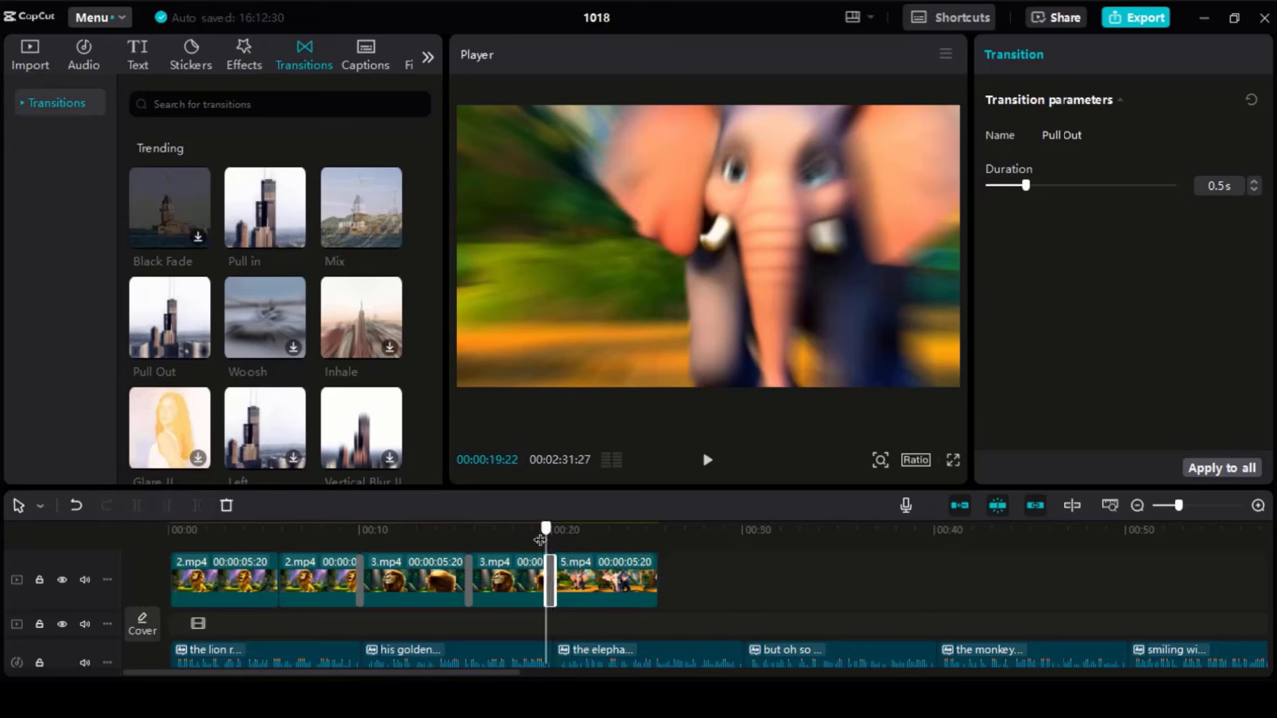
left_click(706, 461)
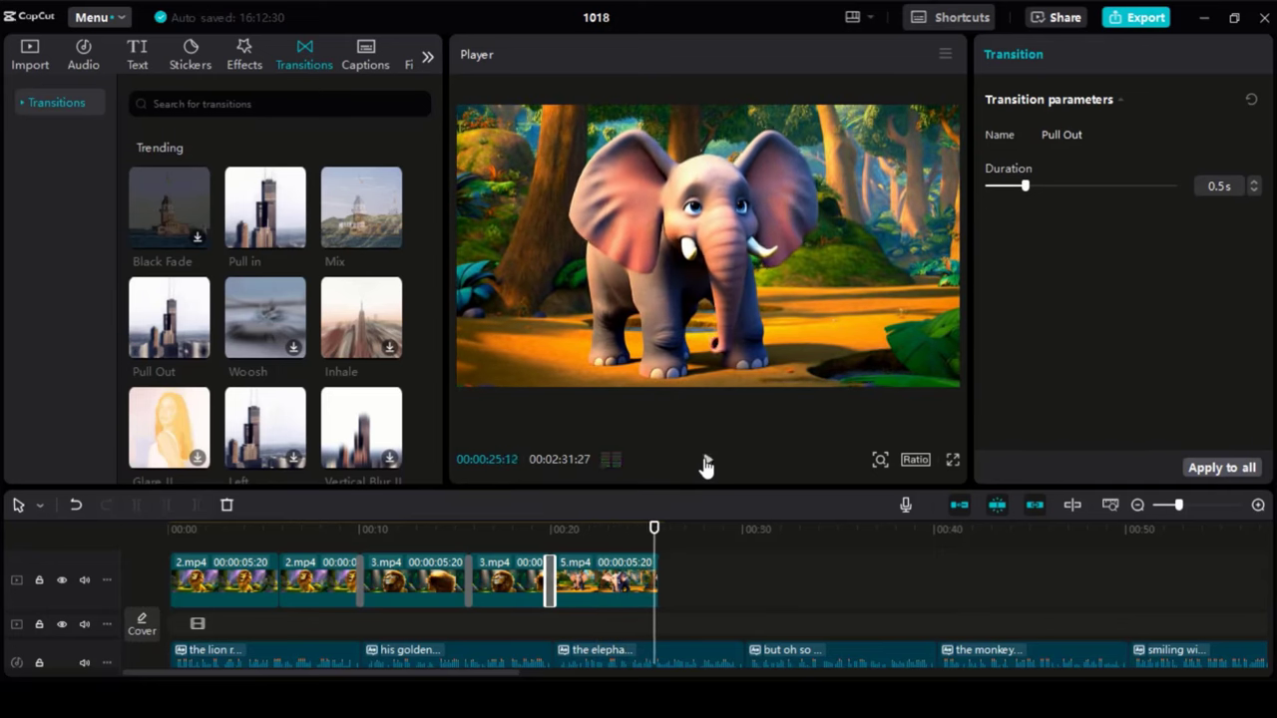
left_click(622, 585)
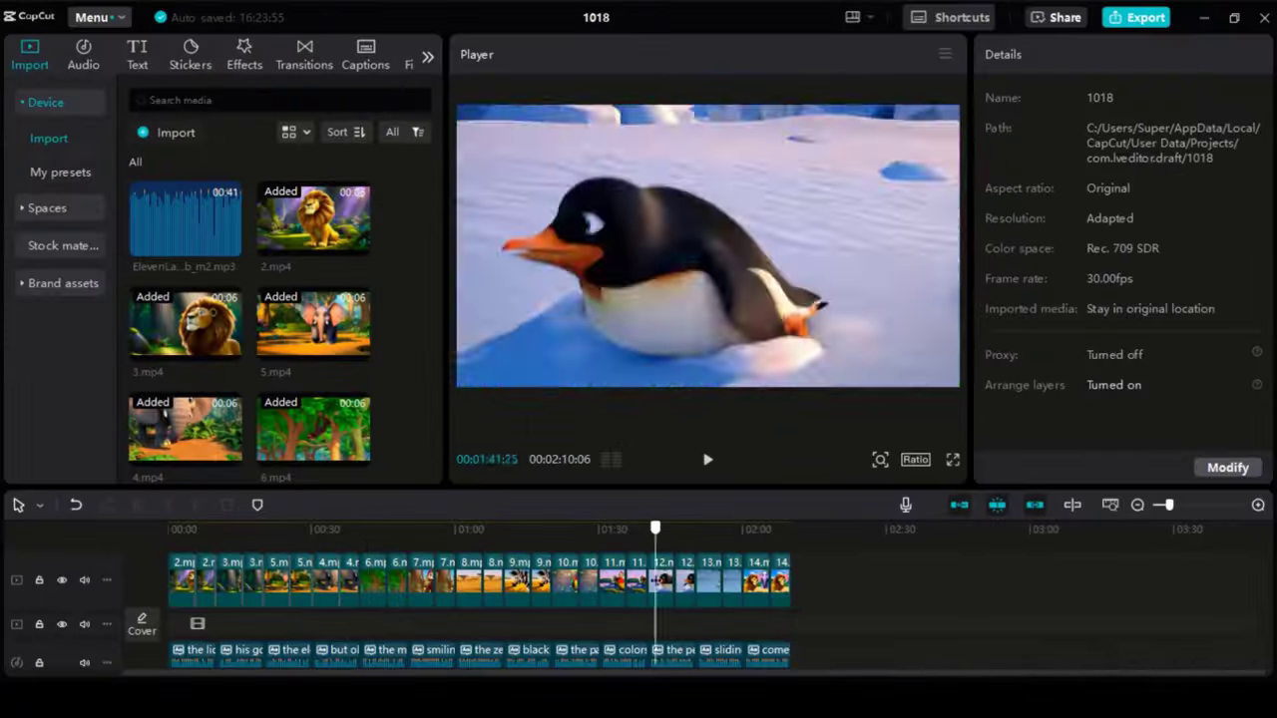
Add the Woosh transition between the second 4.mp4 clip and the first 6.mp4 clip, and play it back.
left_click_drag(654, 528, 791, 527)
left_click(1259, 504)
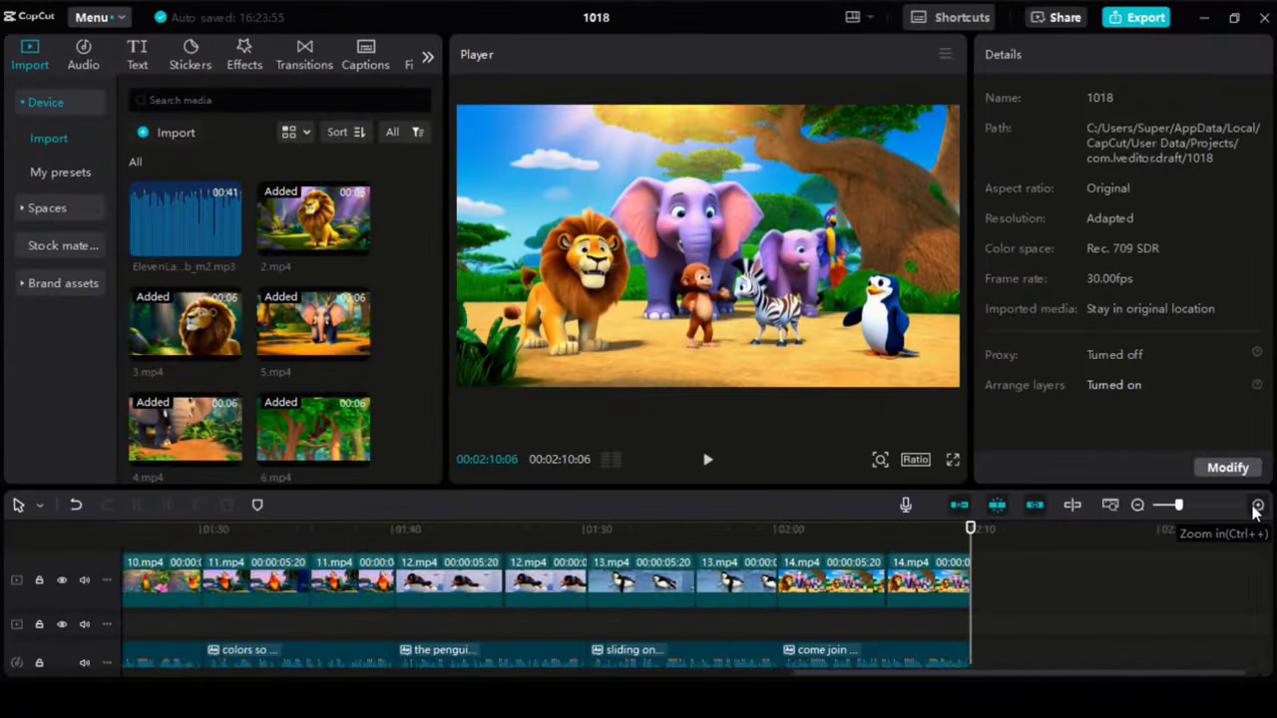
scroll(832, 639, "up", 5)
left_click(748, 571)
left_click(304, 55)
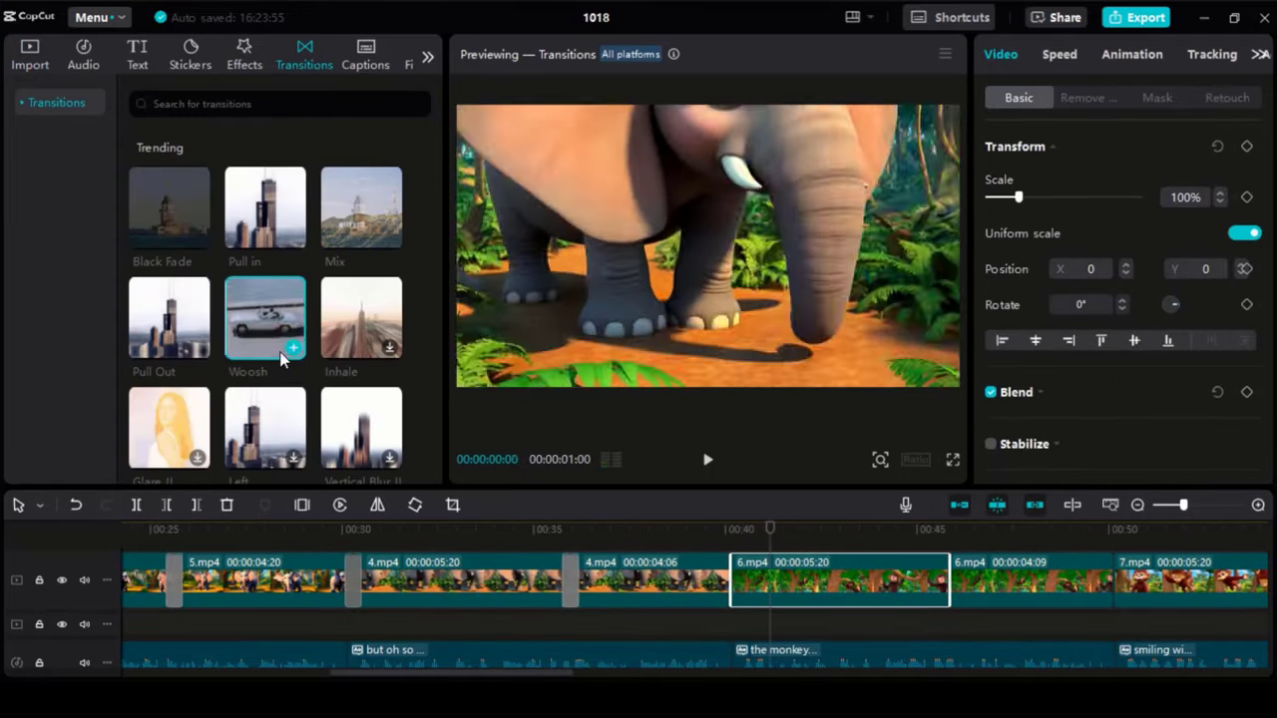
left_click(295, 350)
left_click(707, 459)
left_click(708, 459)
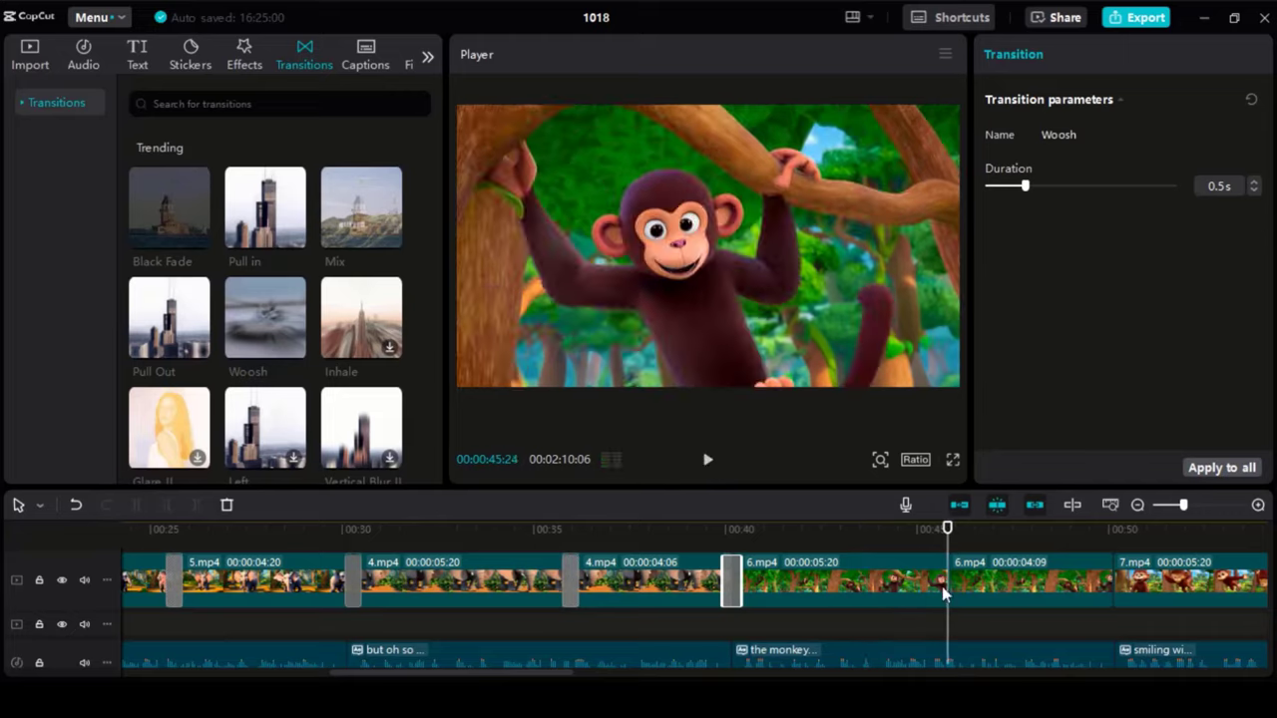
Add the Mix transition between the two 6.mp4 clips and the Inhale transition between the second 6.mp4 clip and 7.mp4.
left_click(361, 206)
left_click(705, 461)
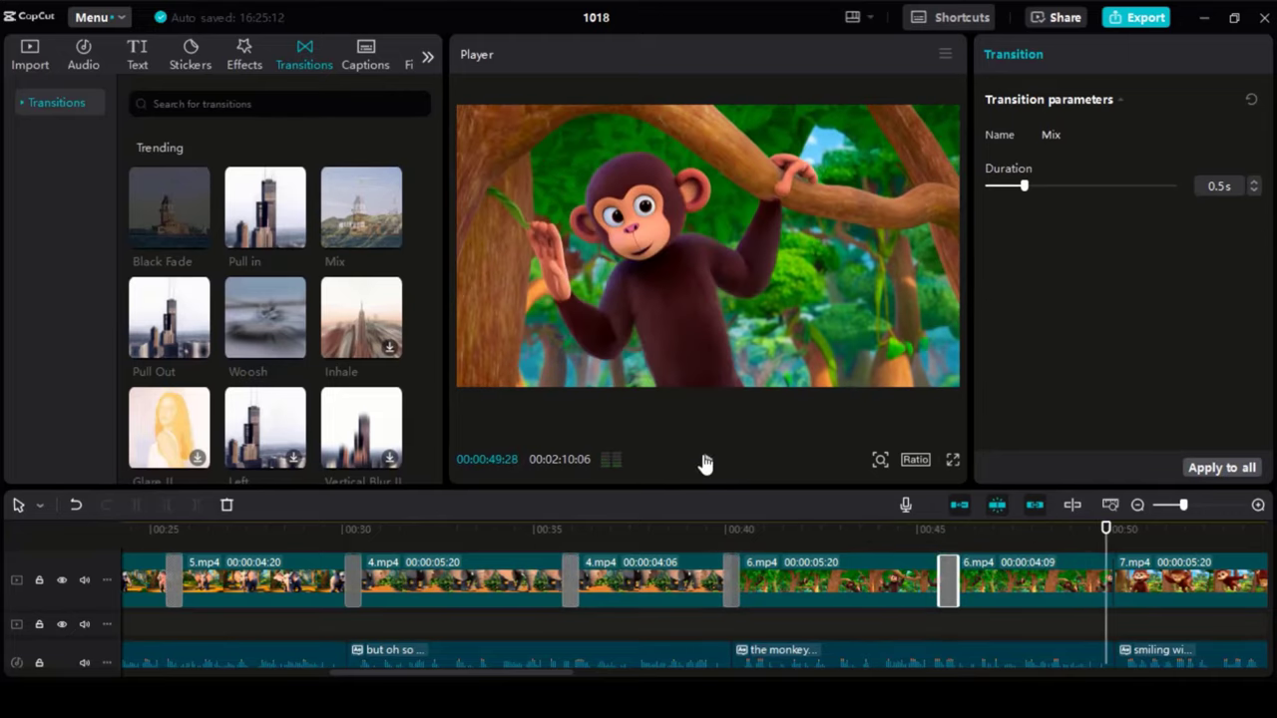
left_click(390, 349)
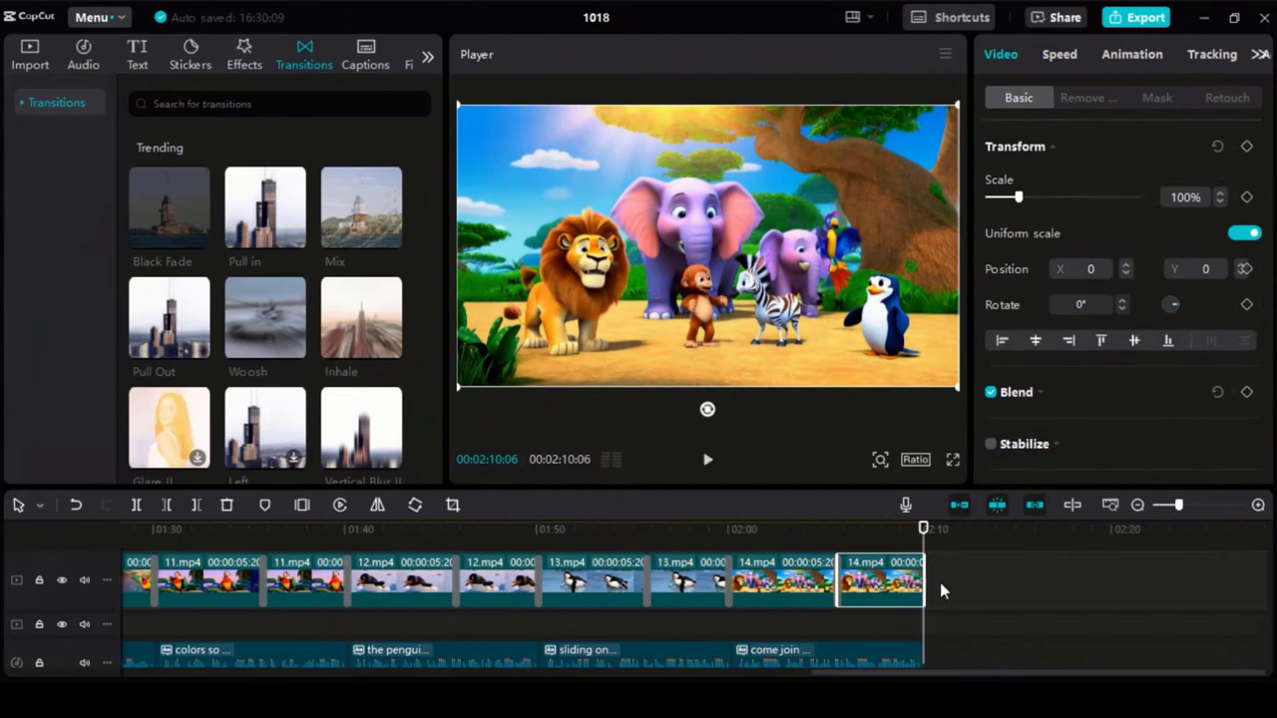
Apply the Fade Out exit animation to the last 14.mp4 clip at the end of the video.
left_click(1131, 54)
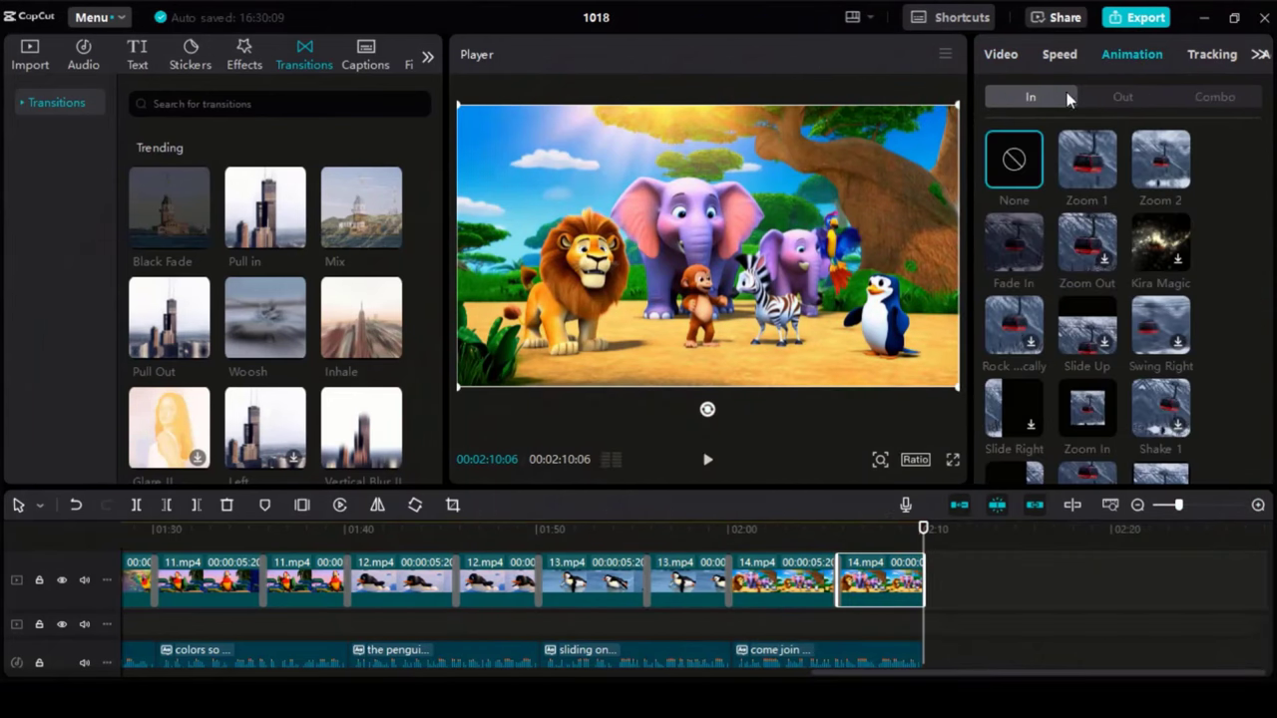
left_click(1122, 98)
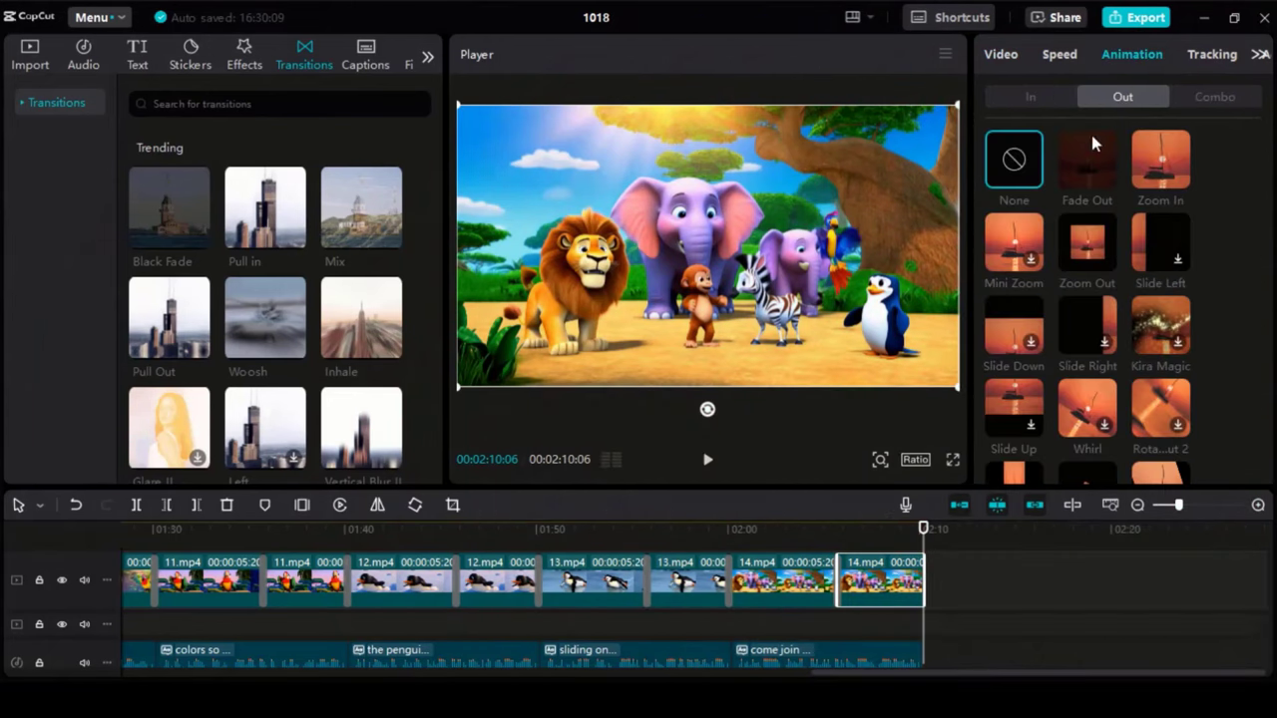
left_click(1093, 169)
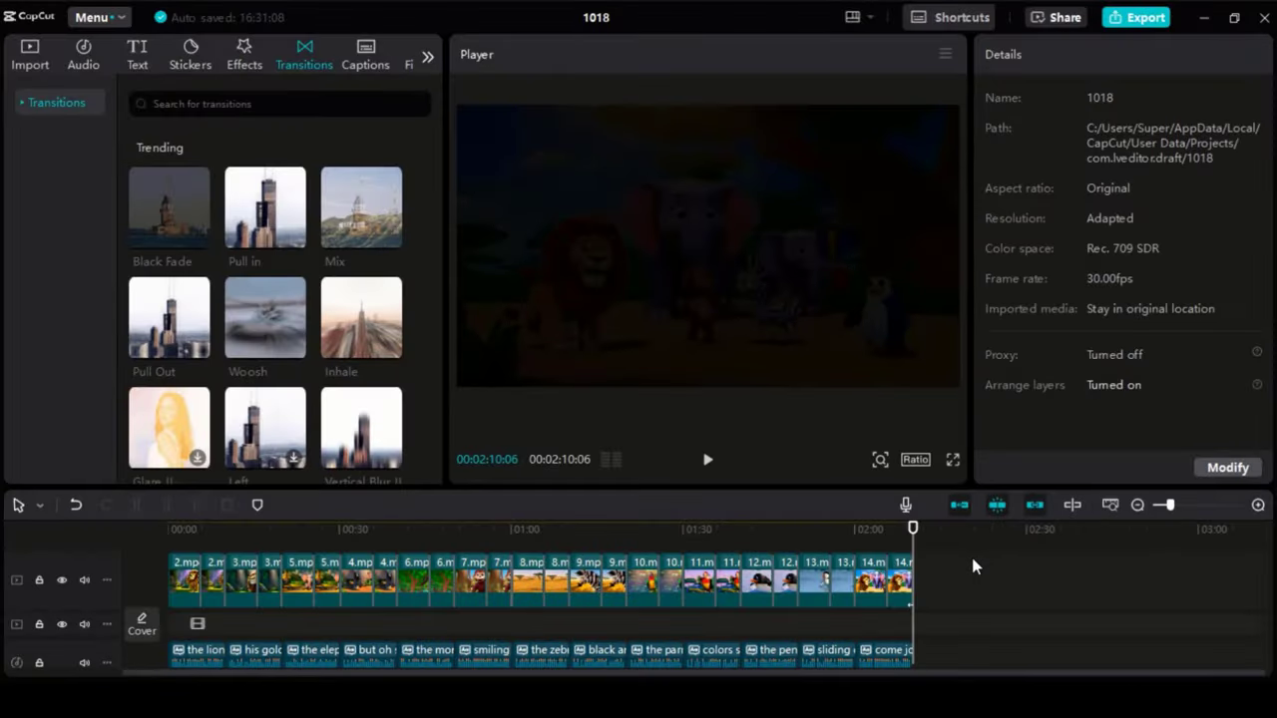
Export the video as 1018 in 1080P resolution, H.264 codec, mp4 format and 30fps.
left_click(1122, 20)
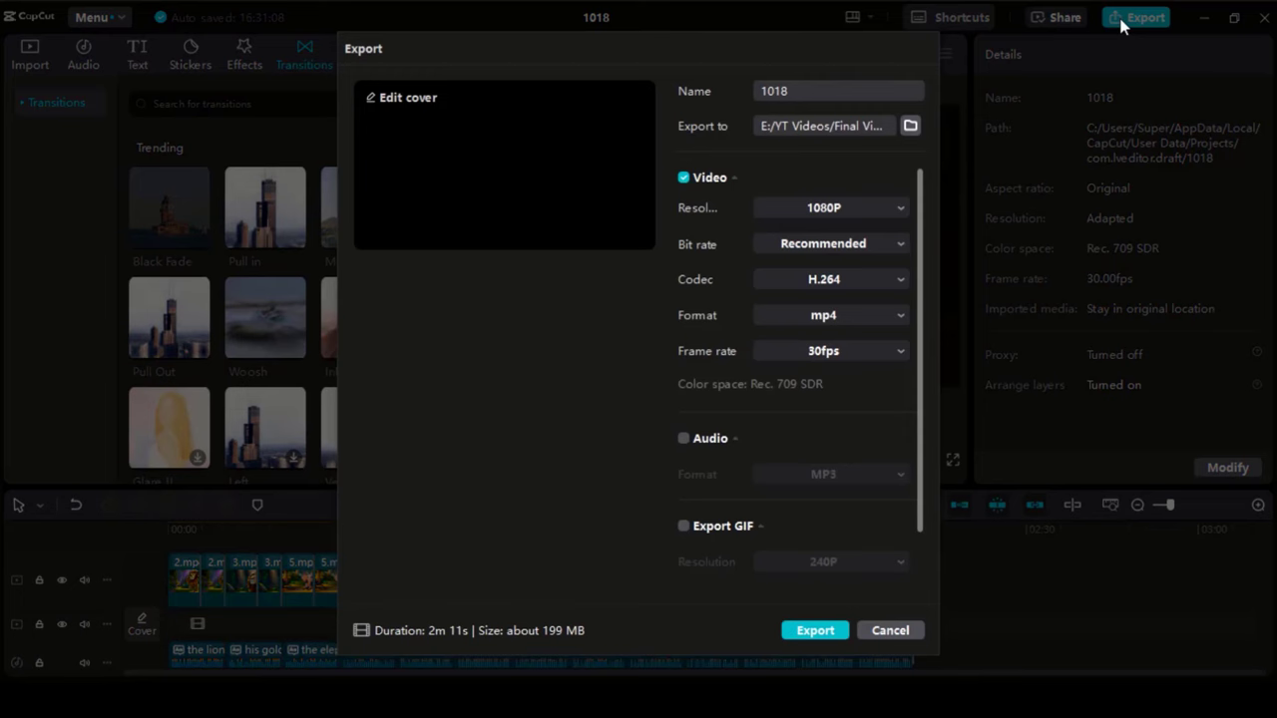
left_click(815, 631)
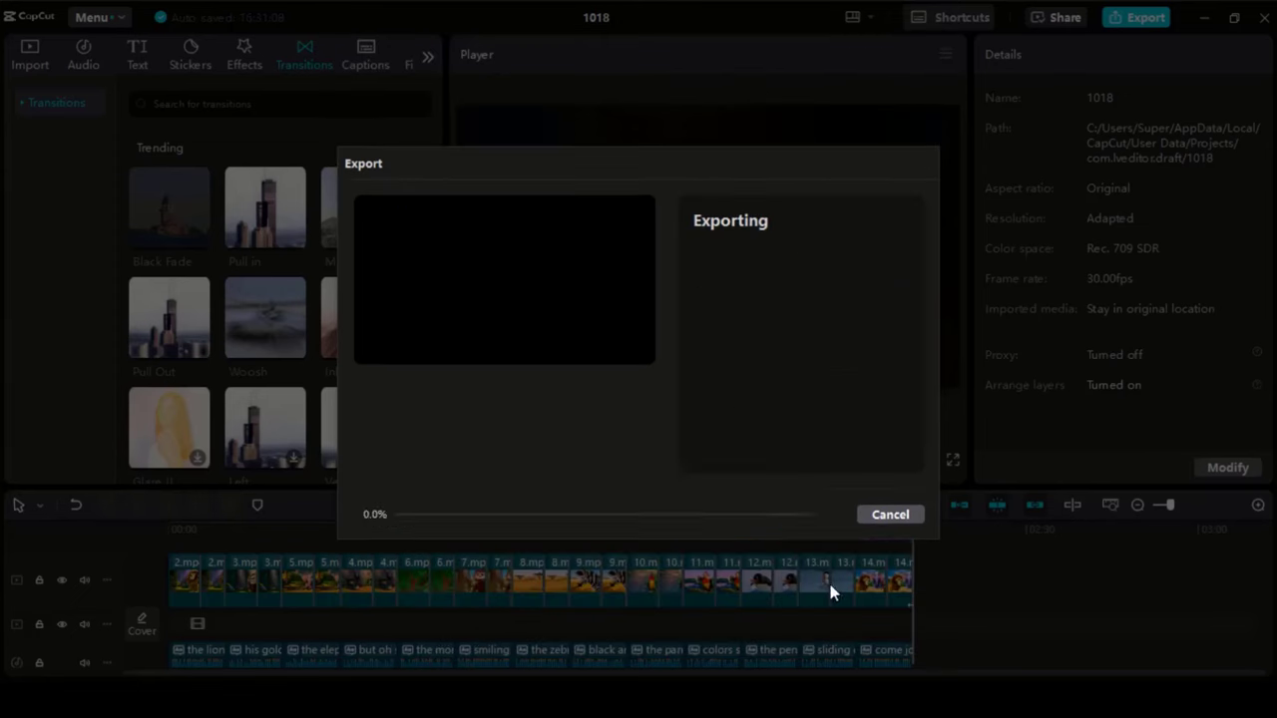